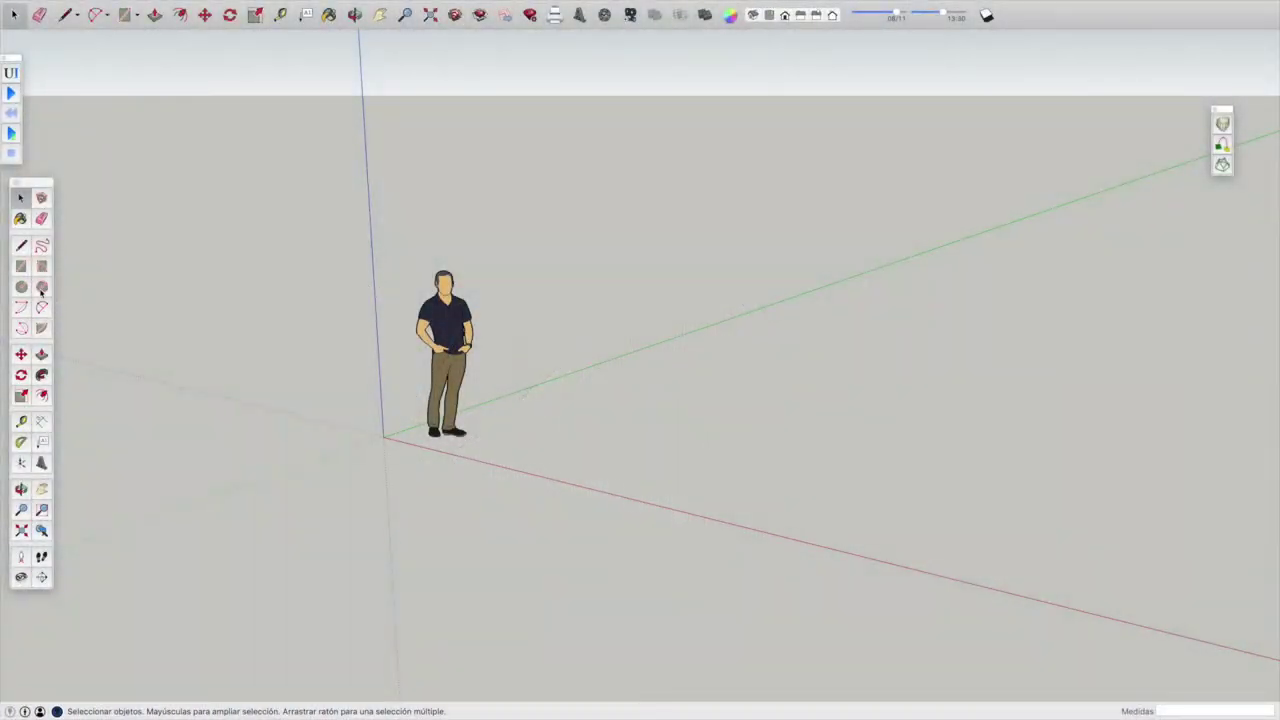
- Draw a 5-sided polygon of radius 1000 centred on the origin
left_click(41, 288)
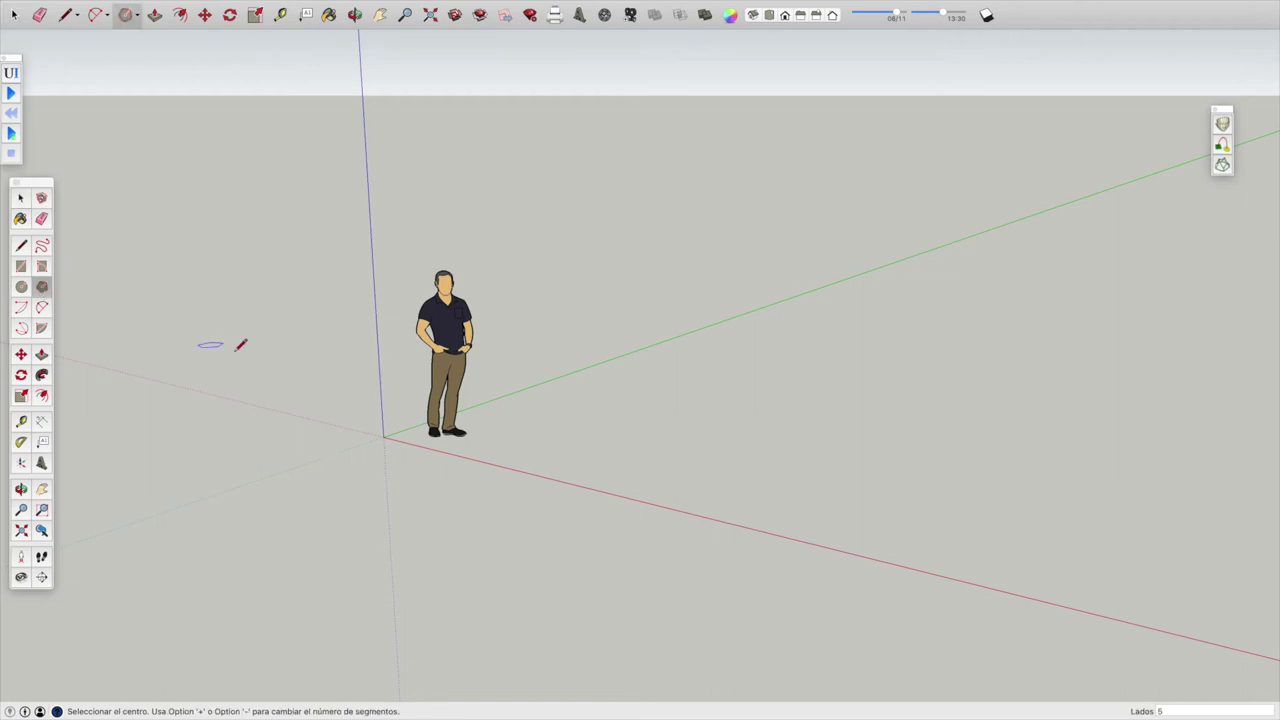
left_click(383, 437)
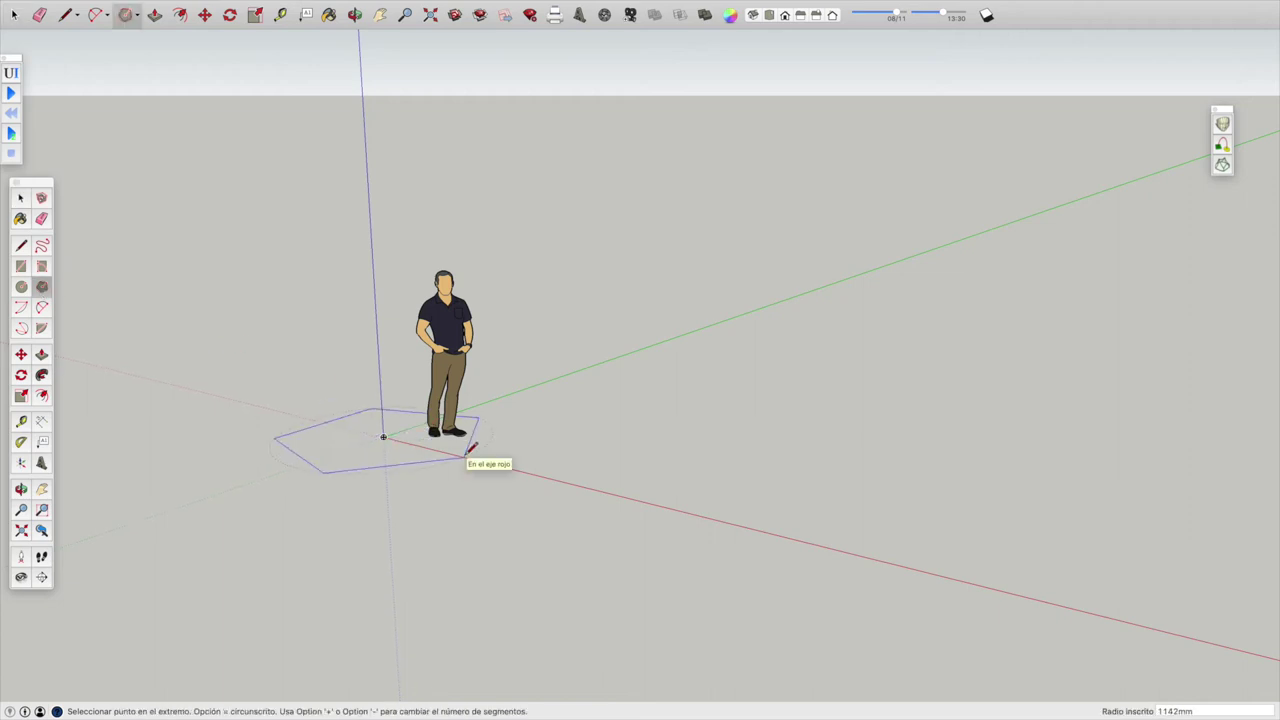
type("1000")
key("Return")
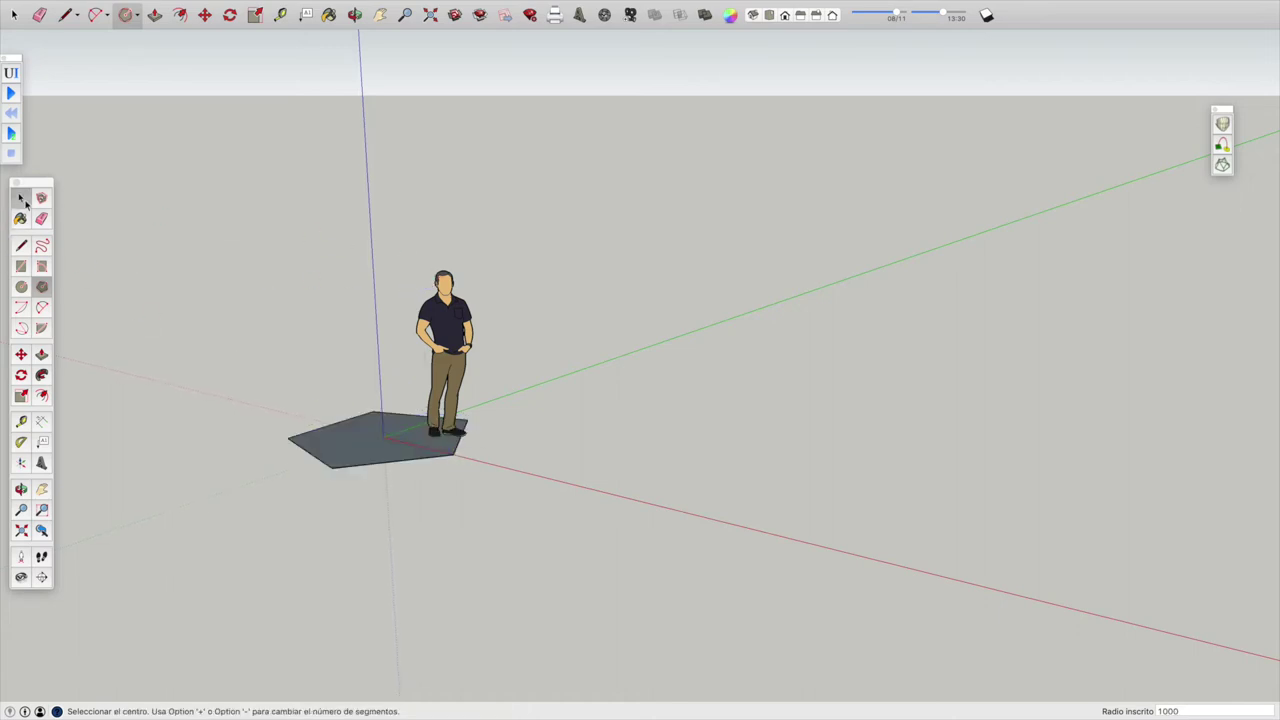
- Delete the standing person scale figure
left_click(22, 199)
left_click(448, 324)
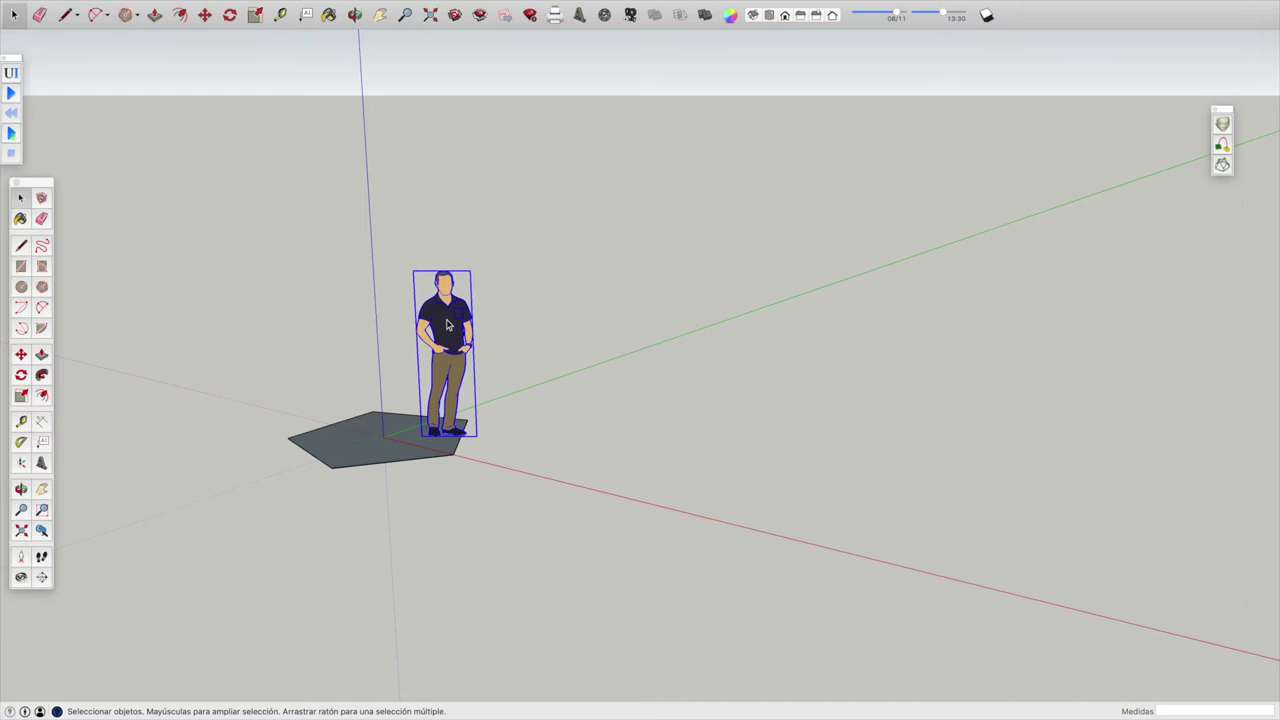
key("Delete")
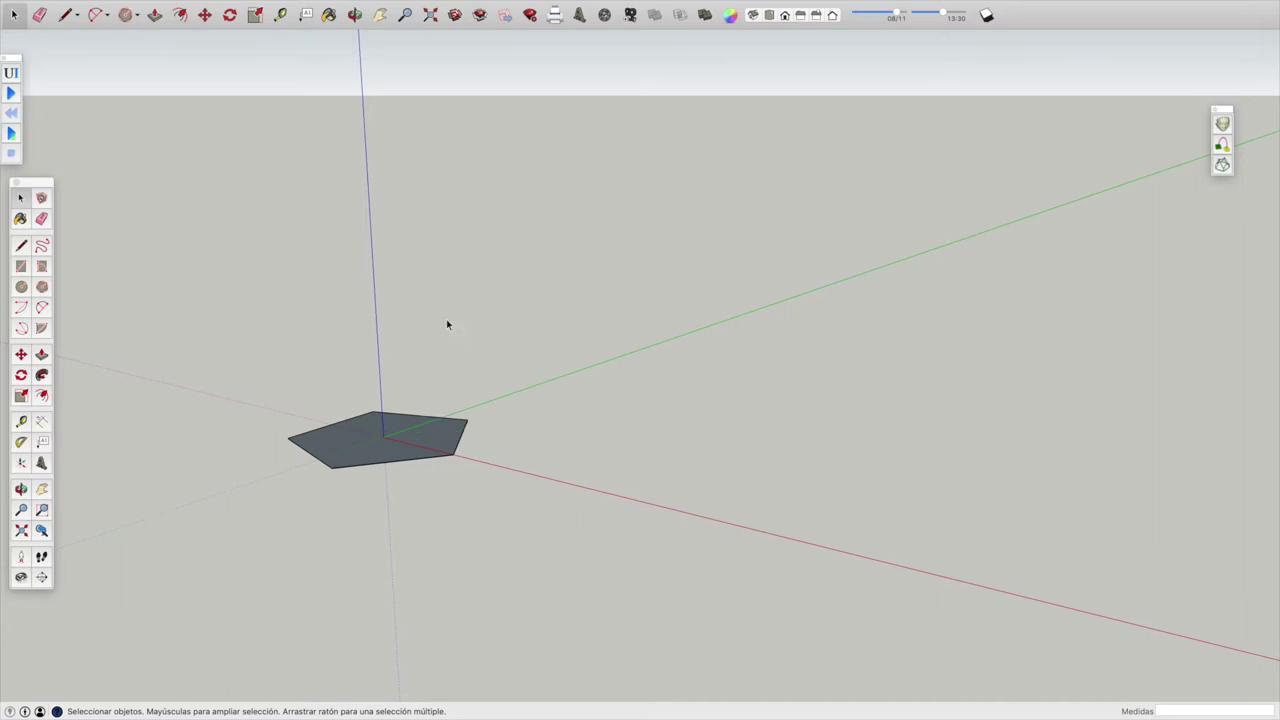
- Draw two temporary vertical edges from the pentagon corner and an upright rectangle between them
left_click(22, 246)
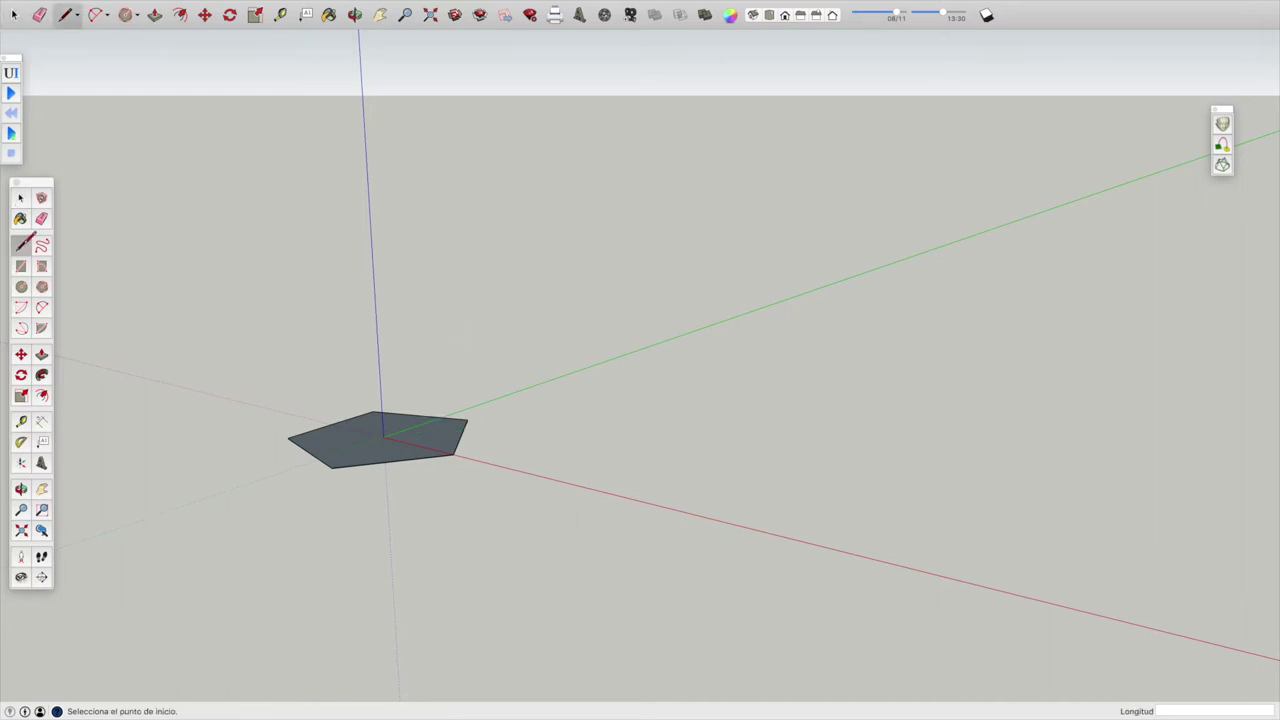
left_click(453, 454)
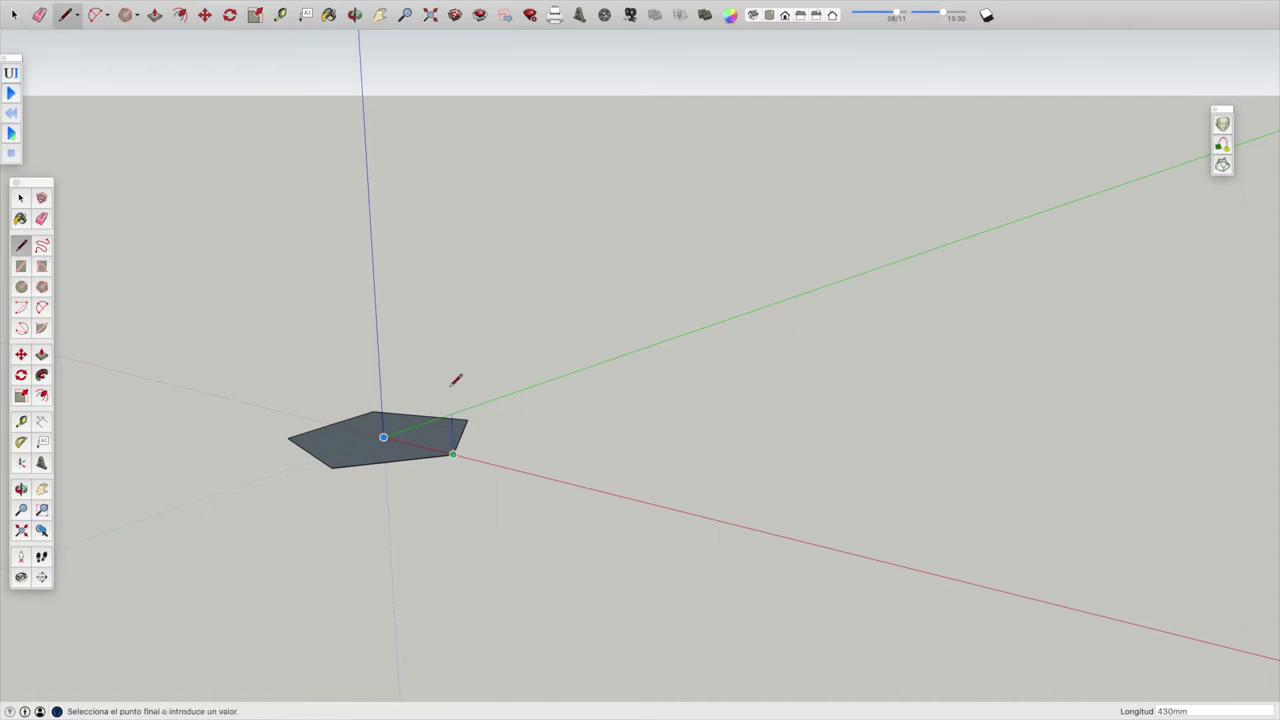
left_click(447, 320)
key("Escape")
left_click(526, 301)
key("Escape")
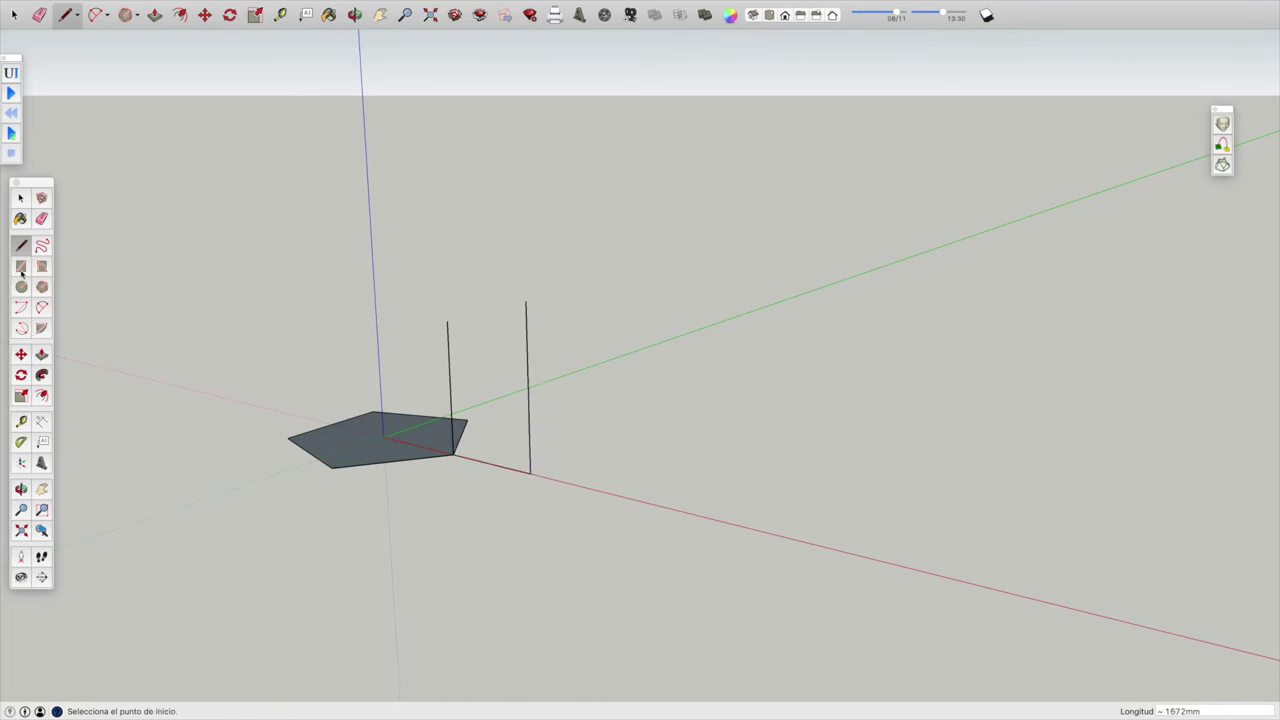
left_click(21, 268)
left_click(453, 454)
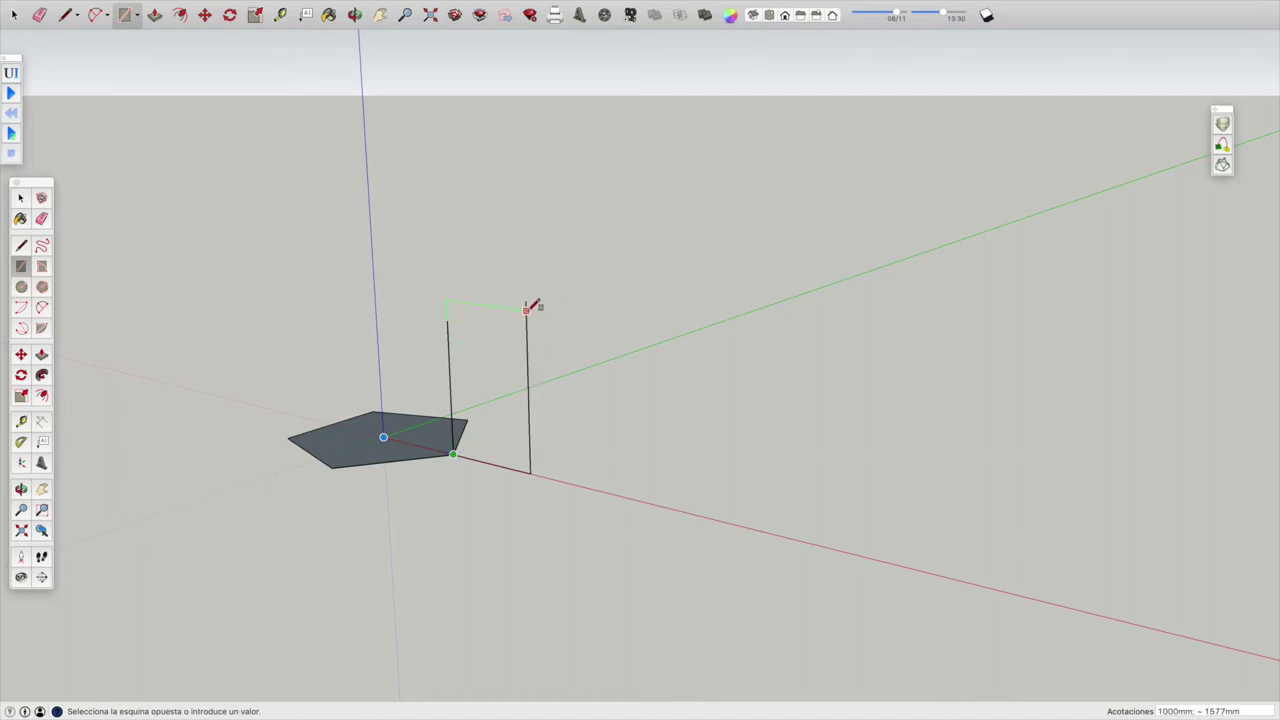
left_click(527, 305)
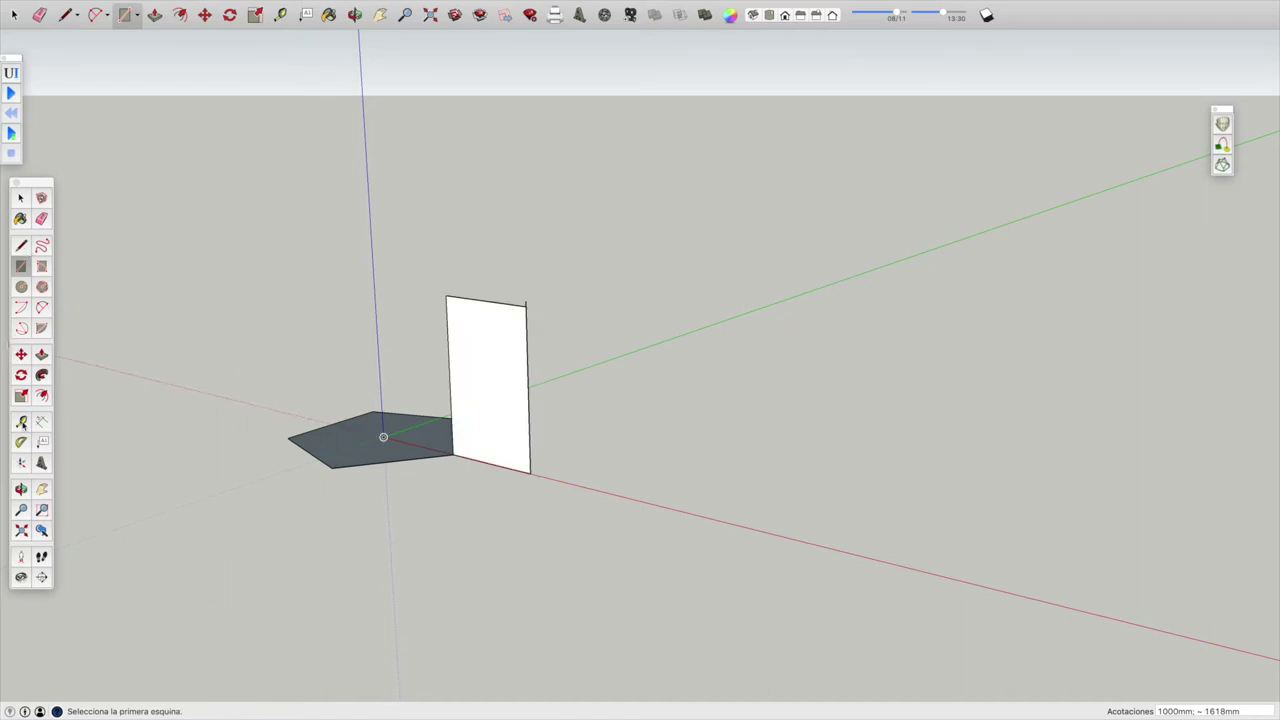
- Add a diagonal guide line through the panel's corners, then erase the temporary panel and edges
key("t")
left_click(453, 455)
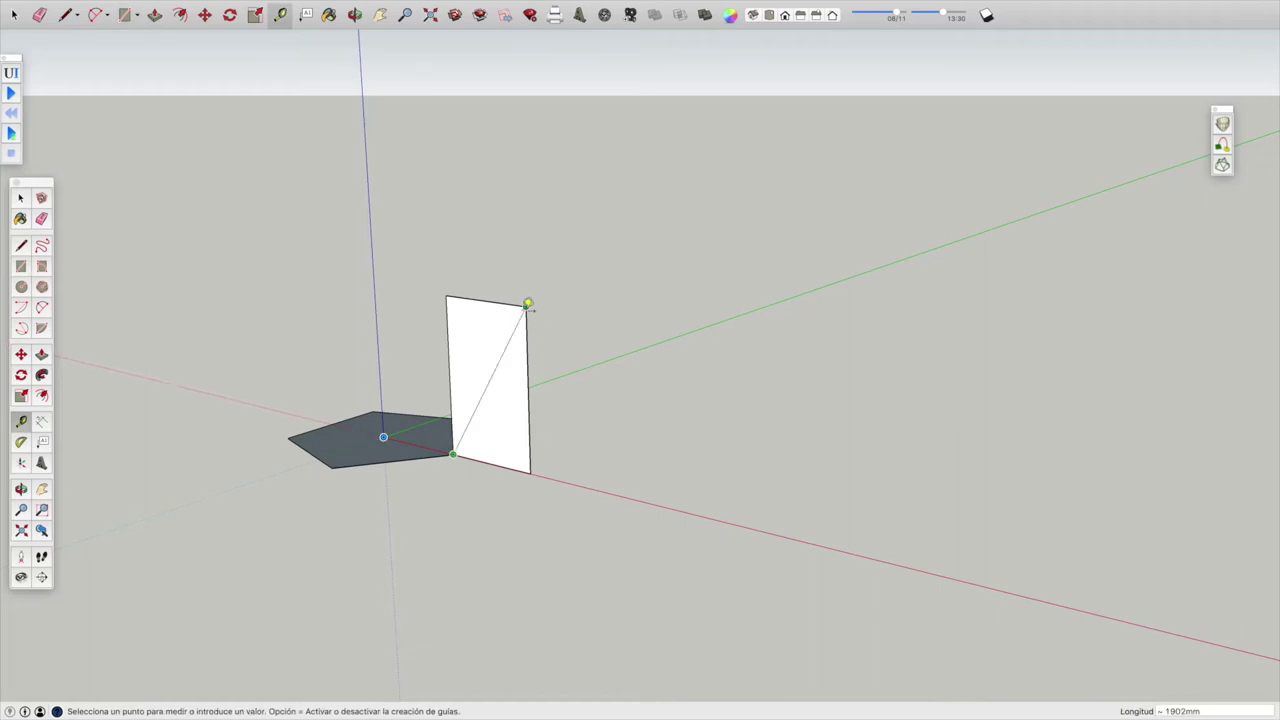
left_click(527, 304)
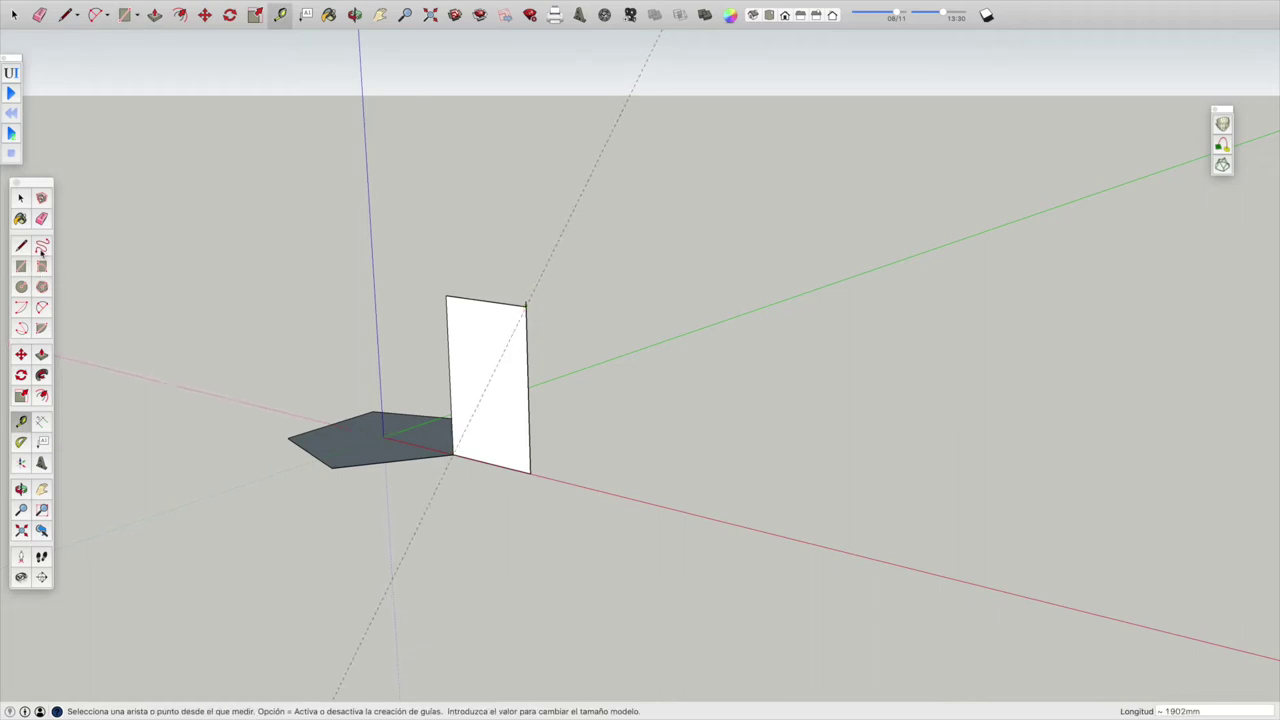
left_click(43, 224)
left_click_drag(452, 292, 527, 304)
left_click(530, 310)
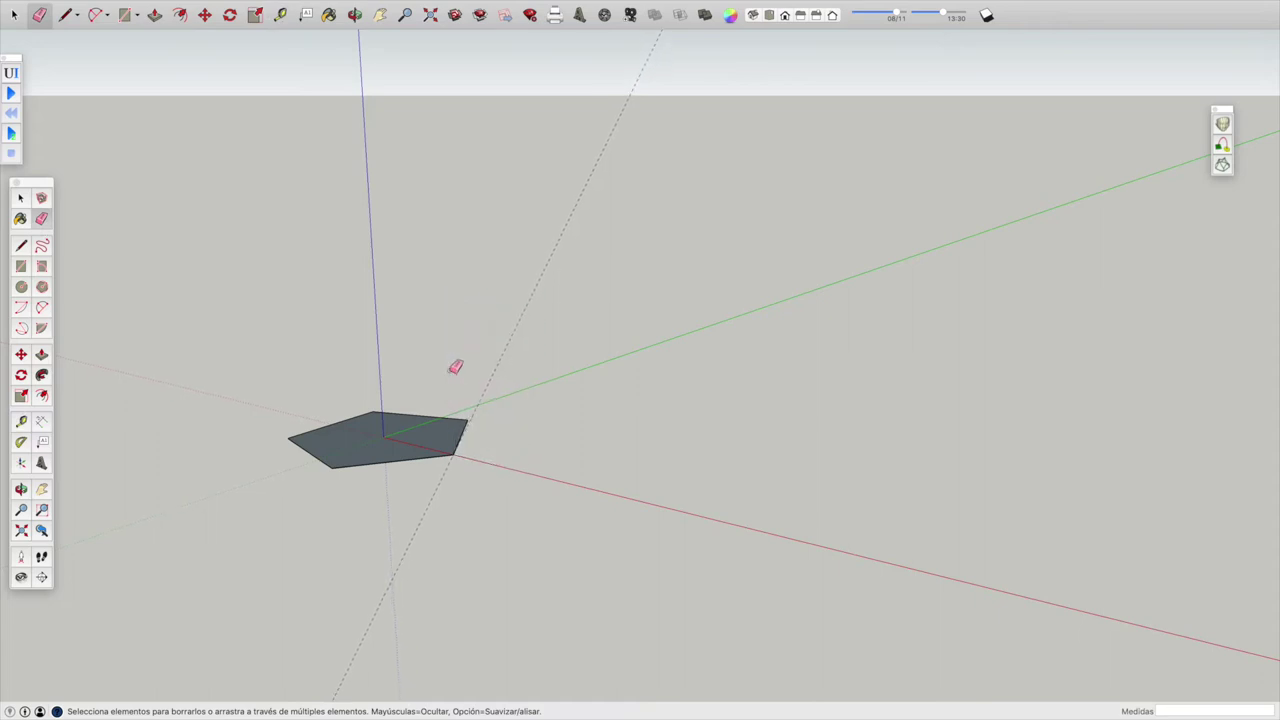
left_click(355, 15)
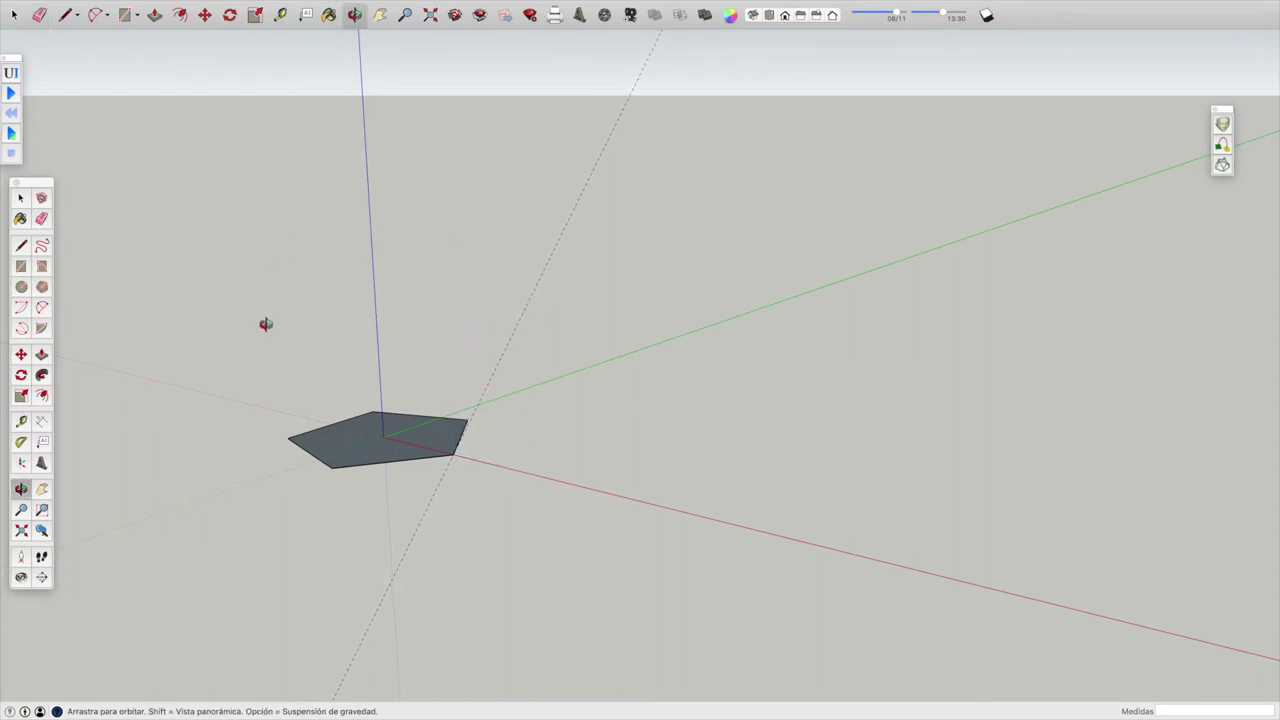
mouse_move(265, 324)
left_mouse_down()
mouse_move(423, 331)
mouse_move(636, 308)
mouse_move(528, 329)
mouse_move(366, 303)
mouse_move(369, 340)
left_mouse_up()
left_click(21, 200)
- Make the selected pentagon face a component named Componente#1
left_click_drag(214, 372, 517, 531)
right_click(362, 476)
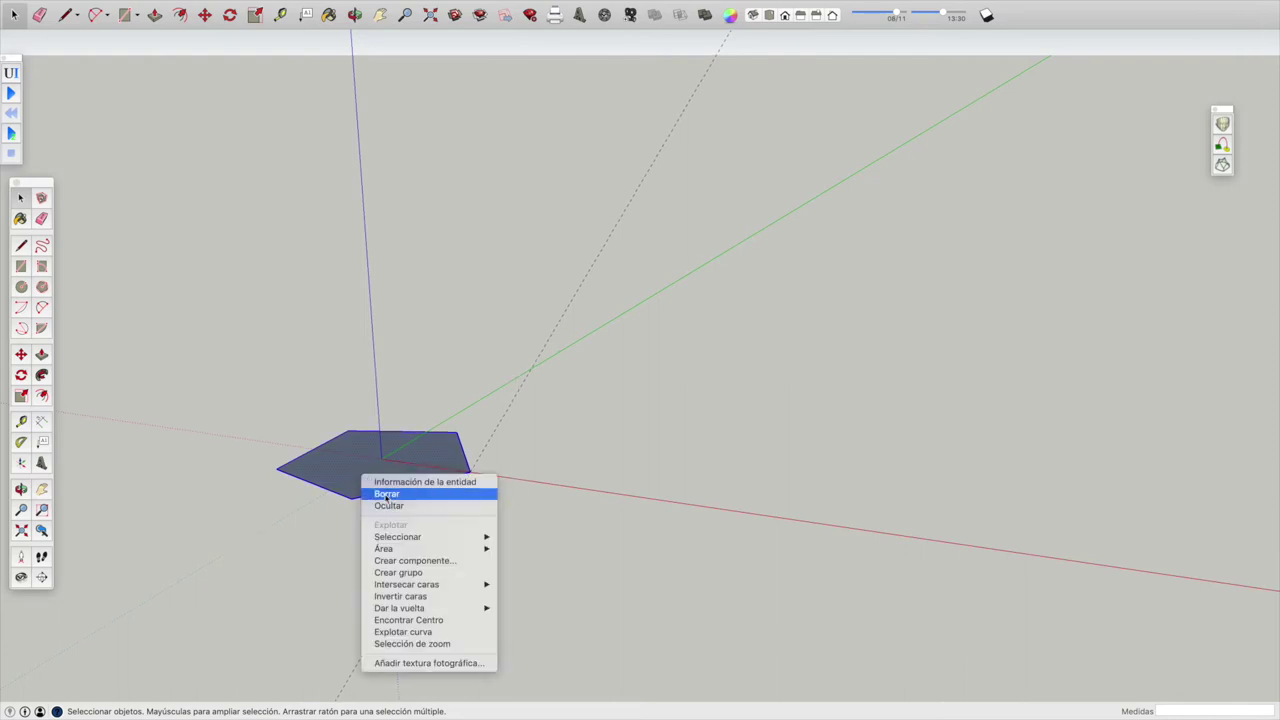
left_click(410, 560)
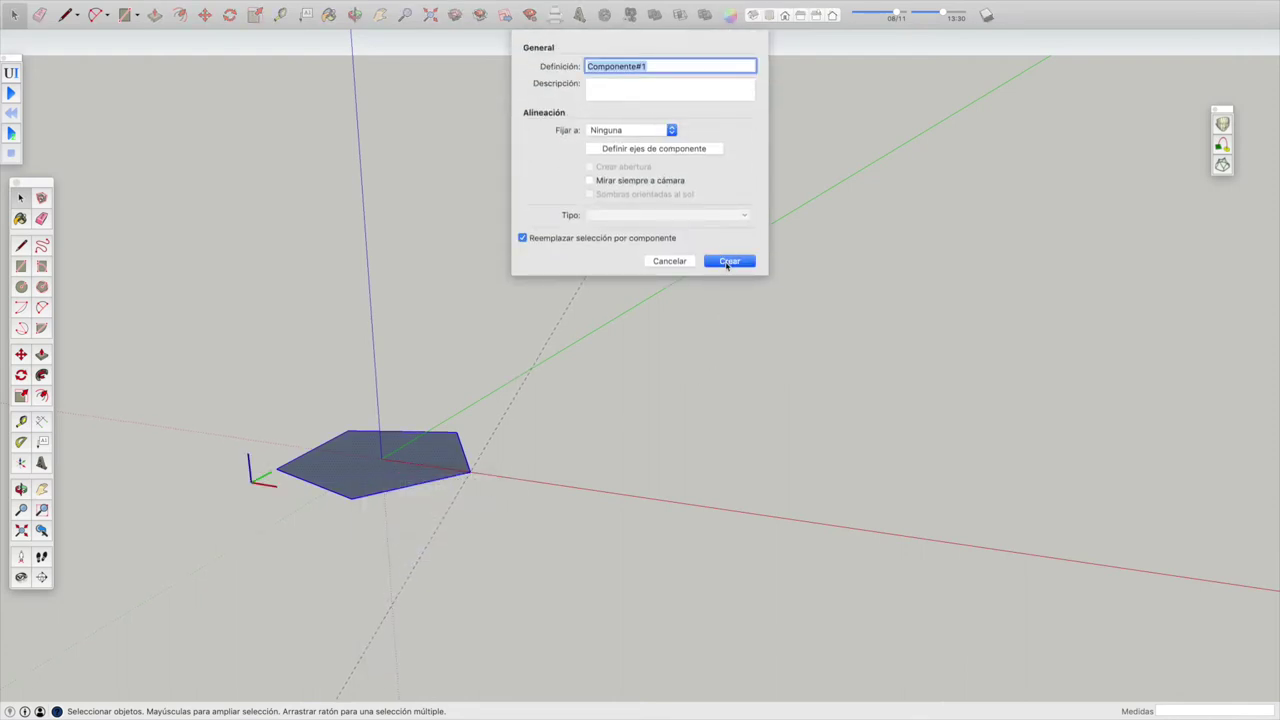
left_click(728, 262)
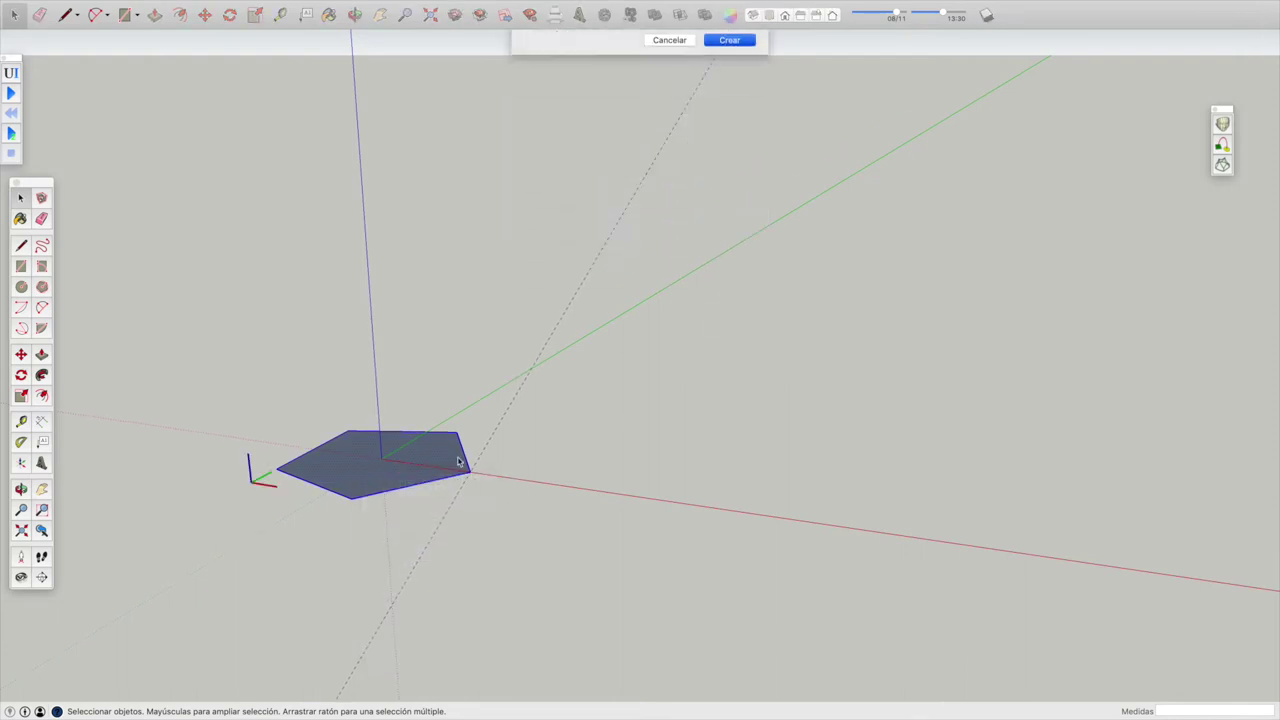
left_click(20, 356)
mouse_move(281, 469)
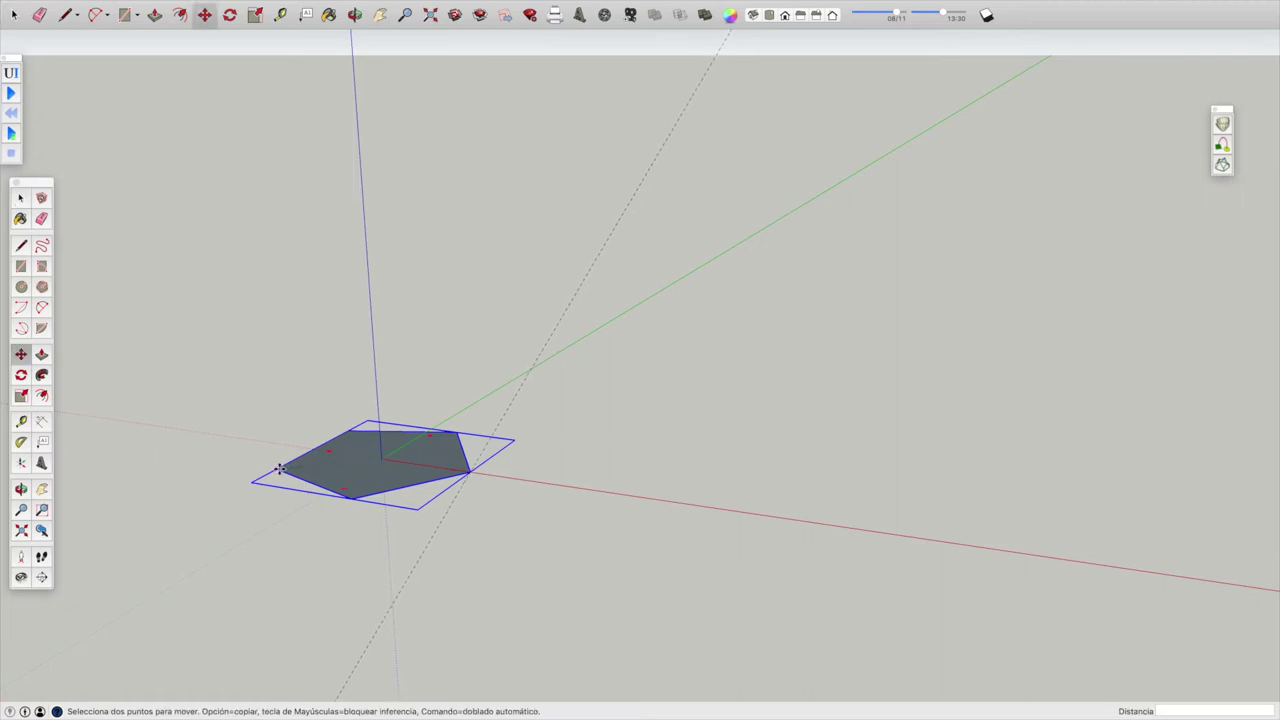
- Copy the pentagon beside the original and rotate the copy 36° about its corner
left_click(280, 468)
key("alt")
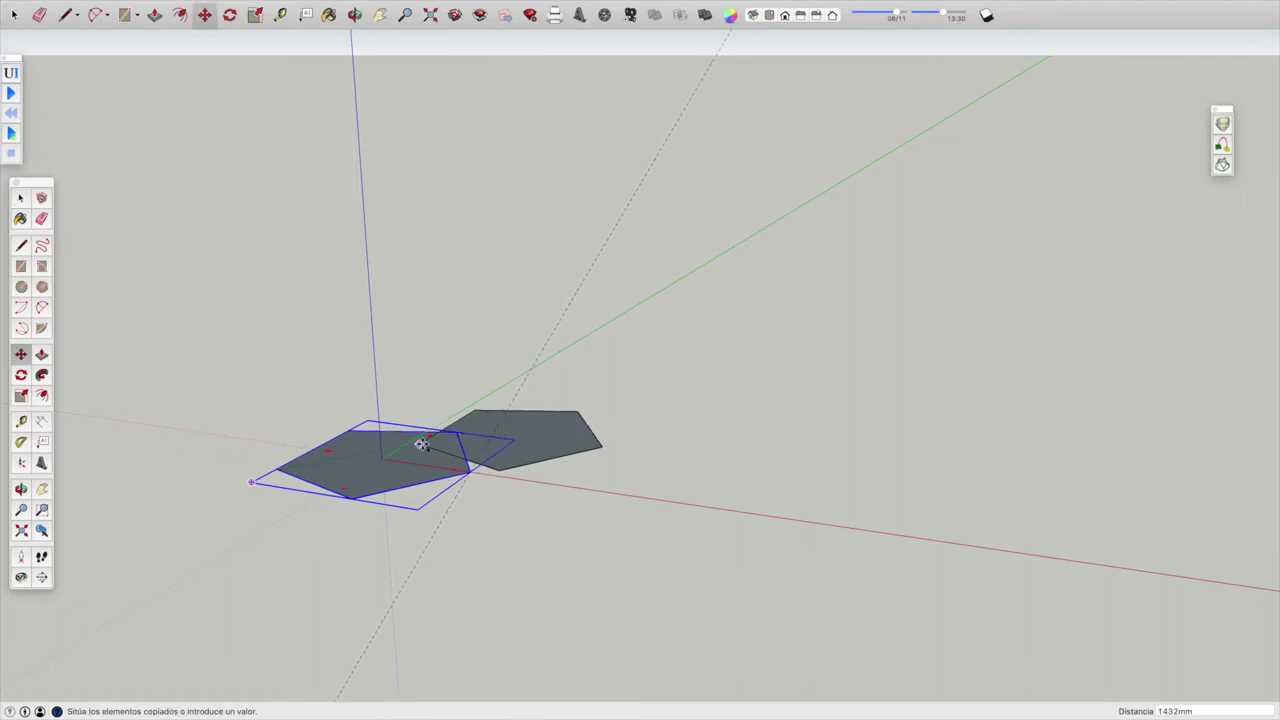
left_click(457, 431)
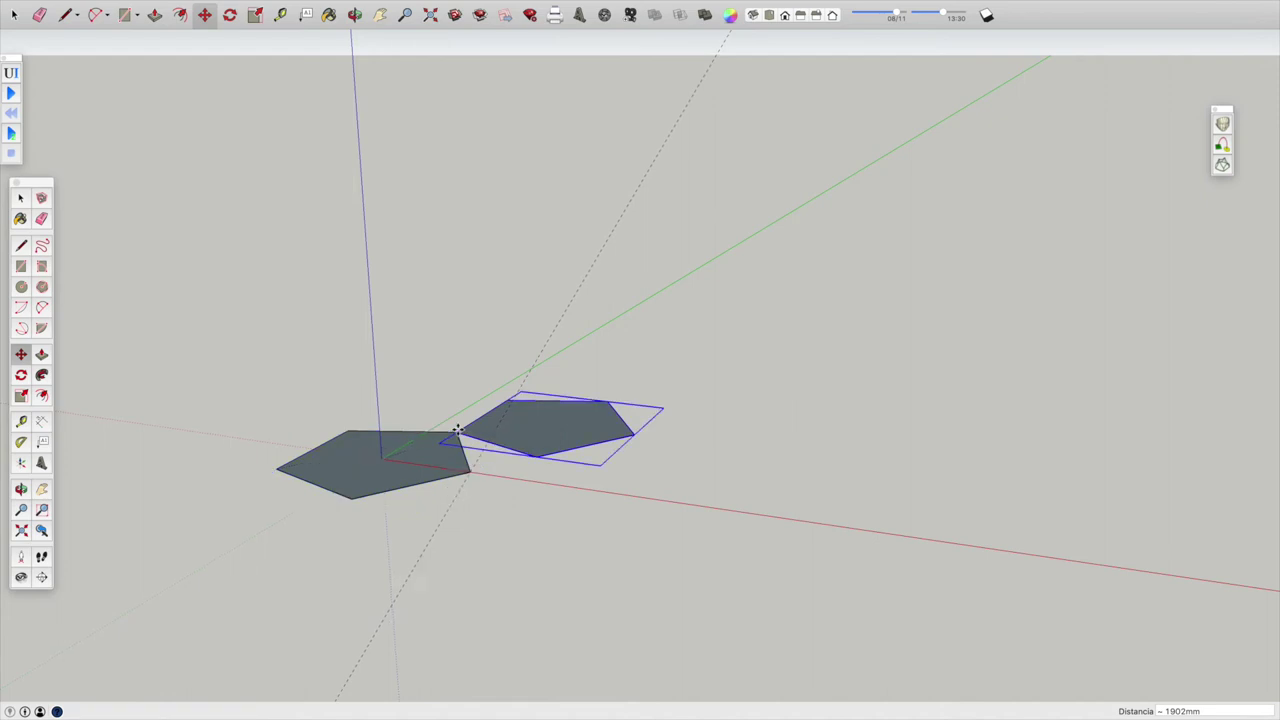
left_click(20, 376)
left_click(457, 431)
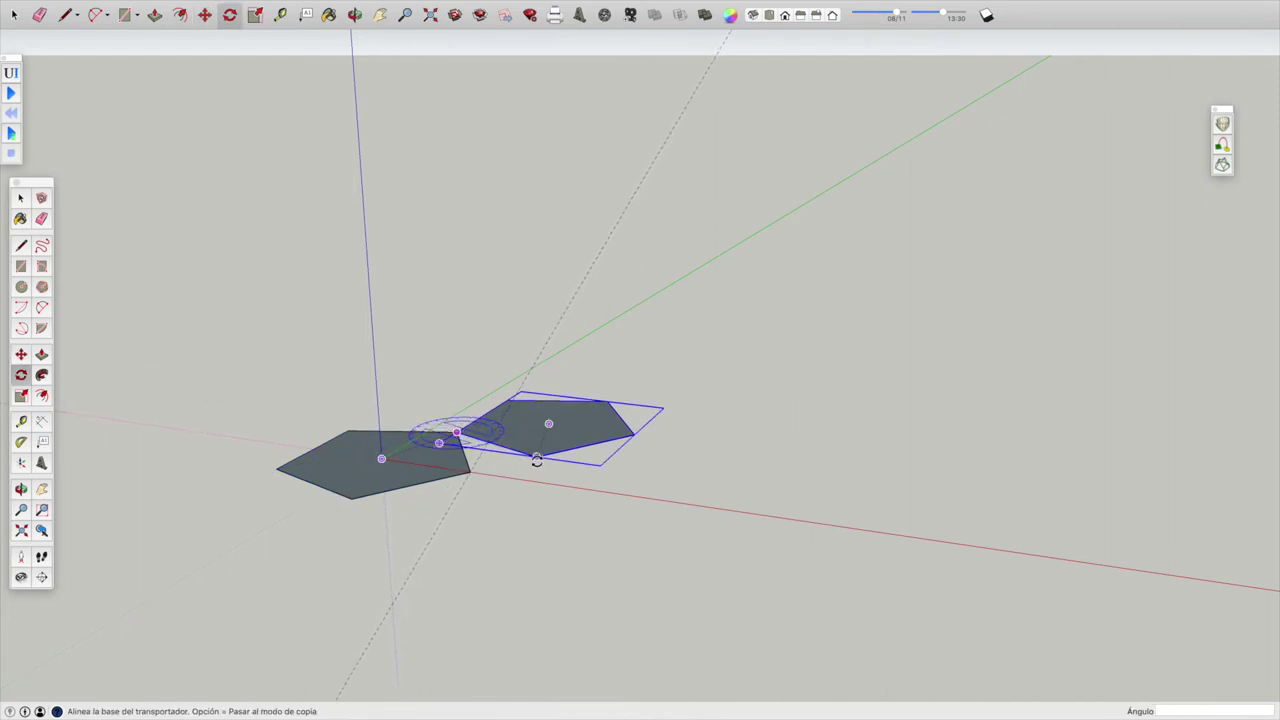
left_click(538, 458)
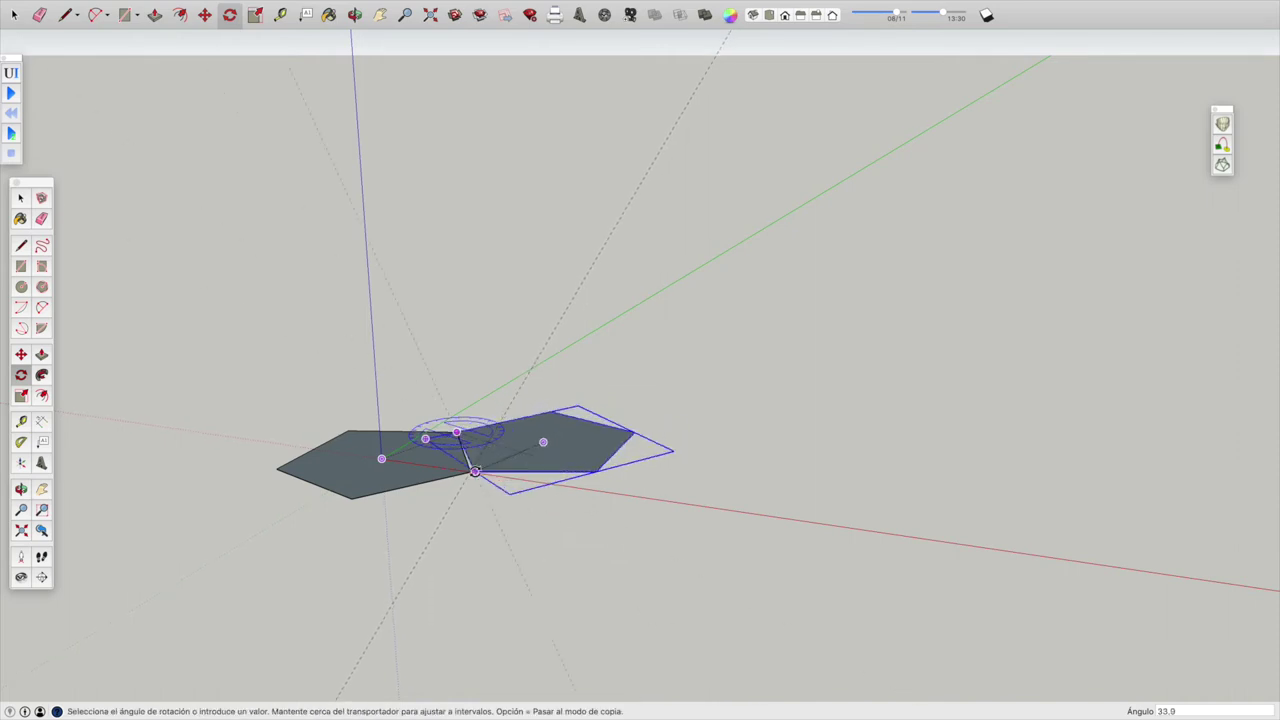
left_click(471, 471)
type("36")
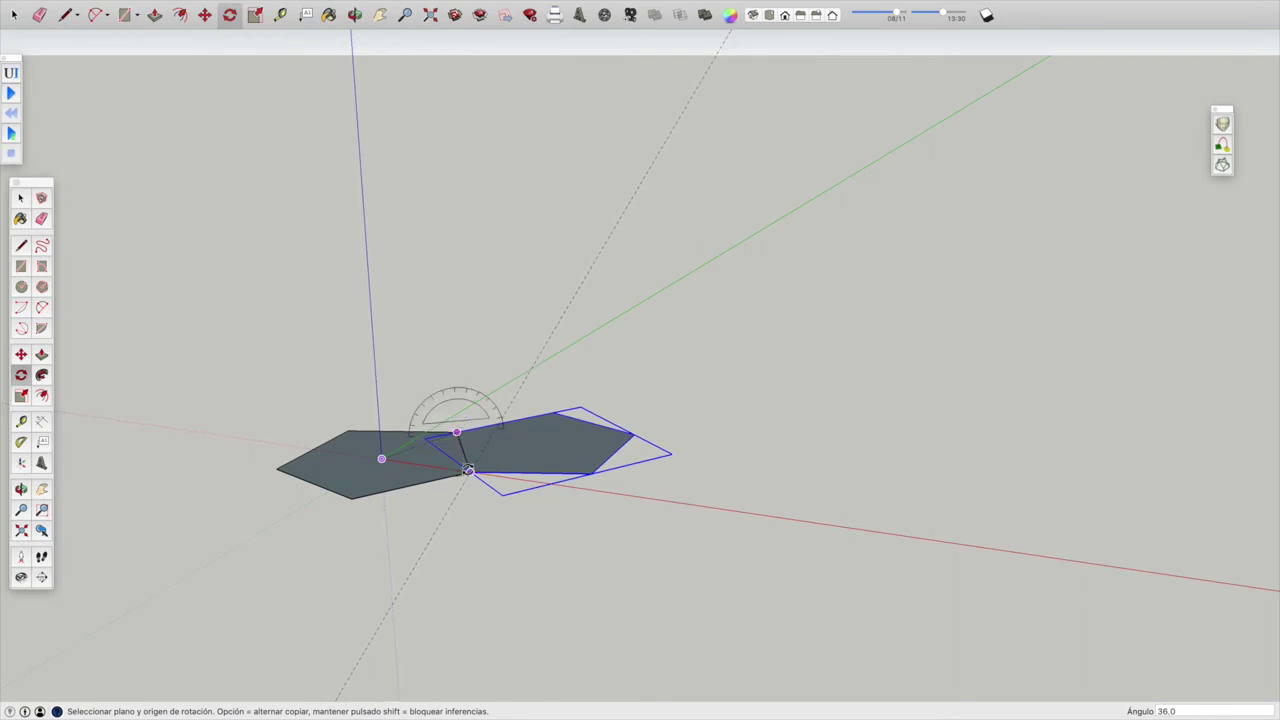
- Tilt the copy -63.4° about the shared edge up to the guide line
left_click(541, 451)
left_click(632, 451)
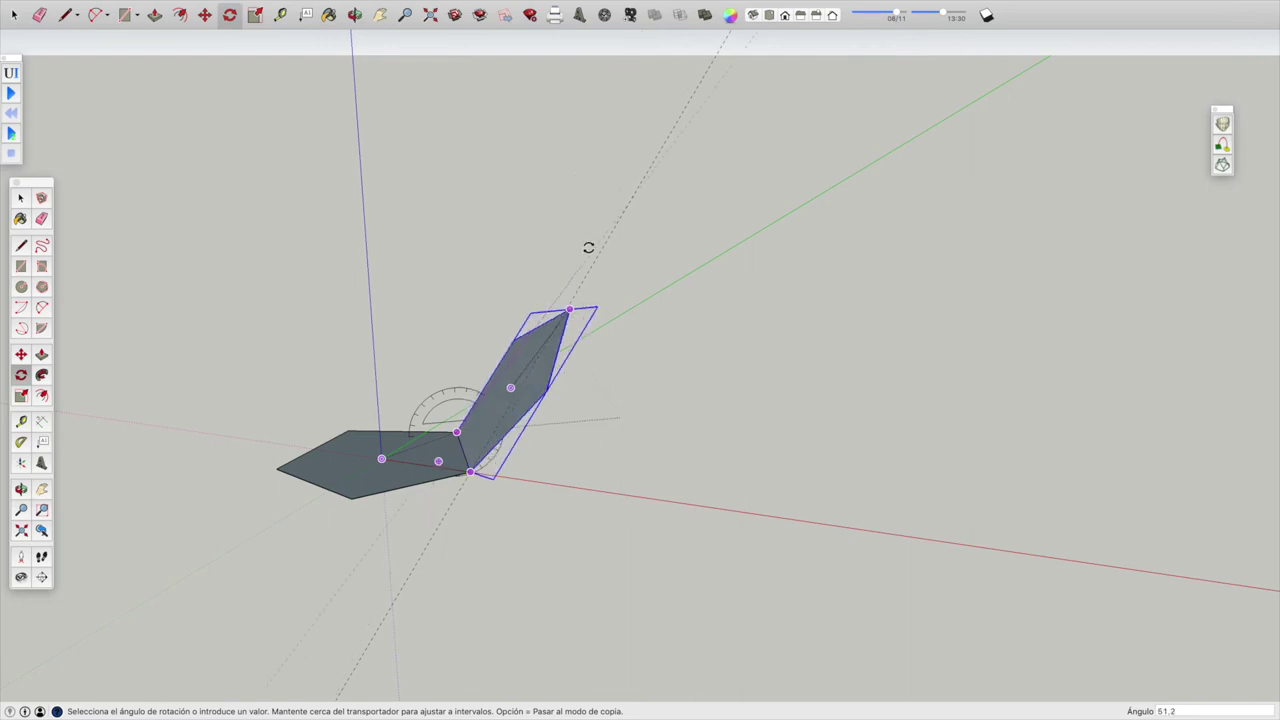
left_click(657, 156)
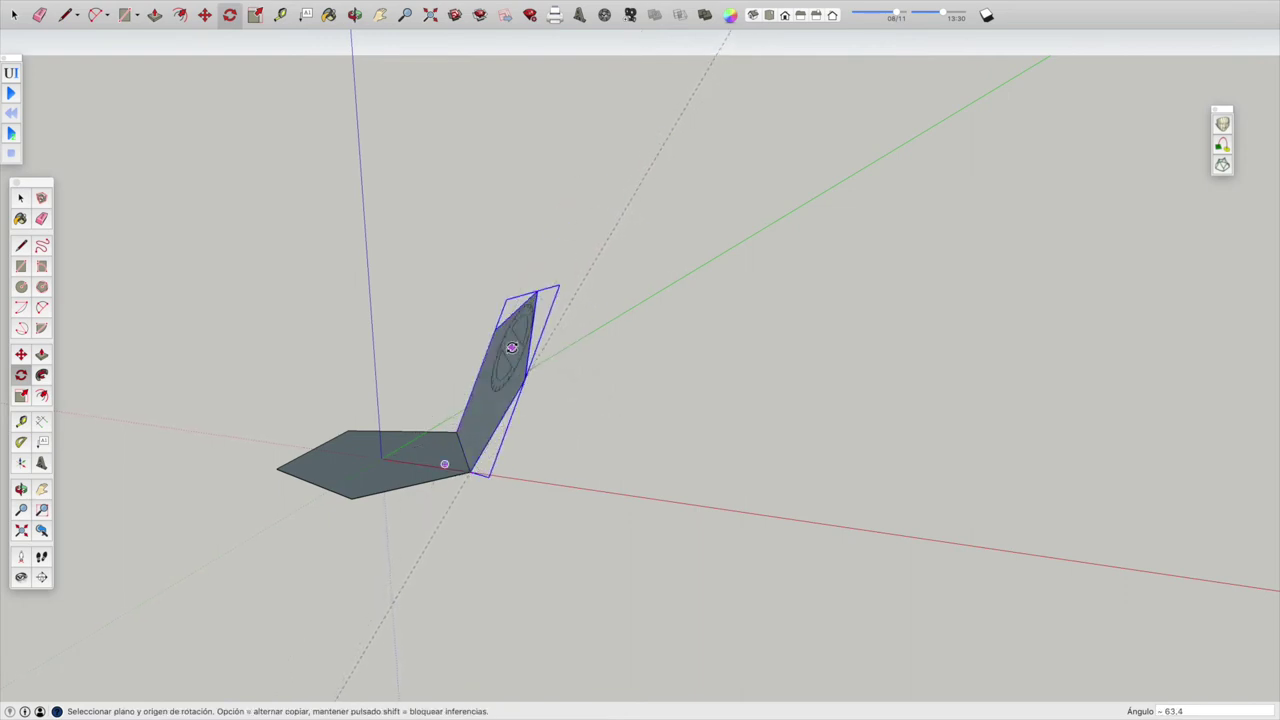
left_click(380, 14)
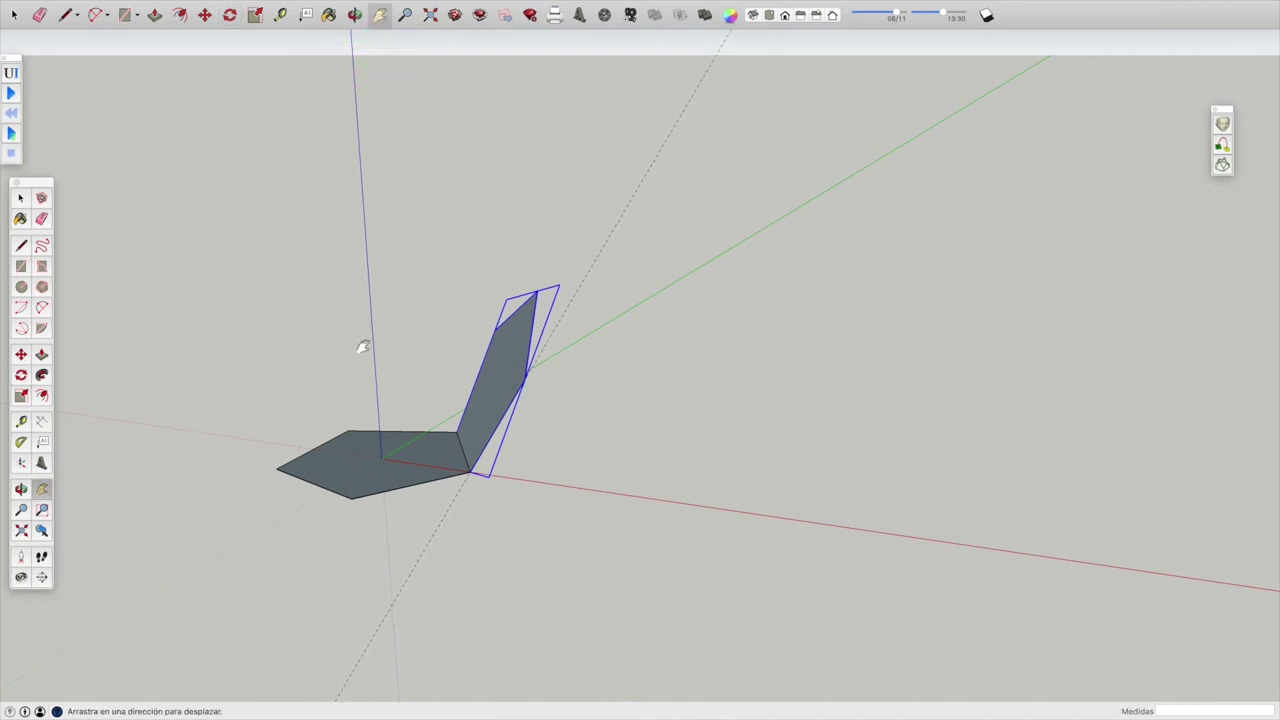
left_click_drag(357, 343, 504, 356)
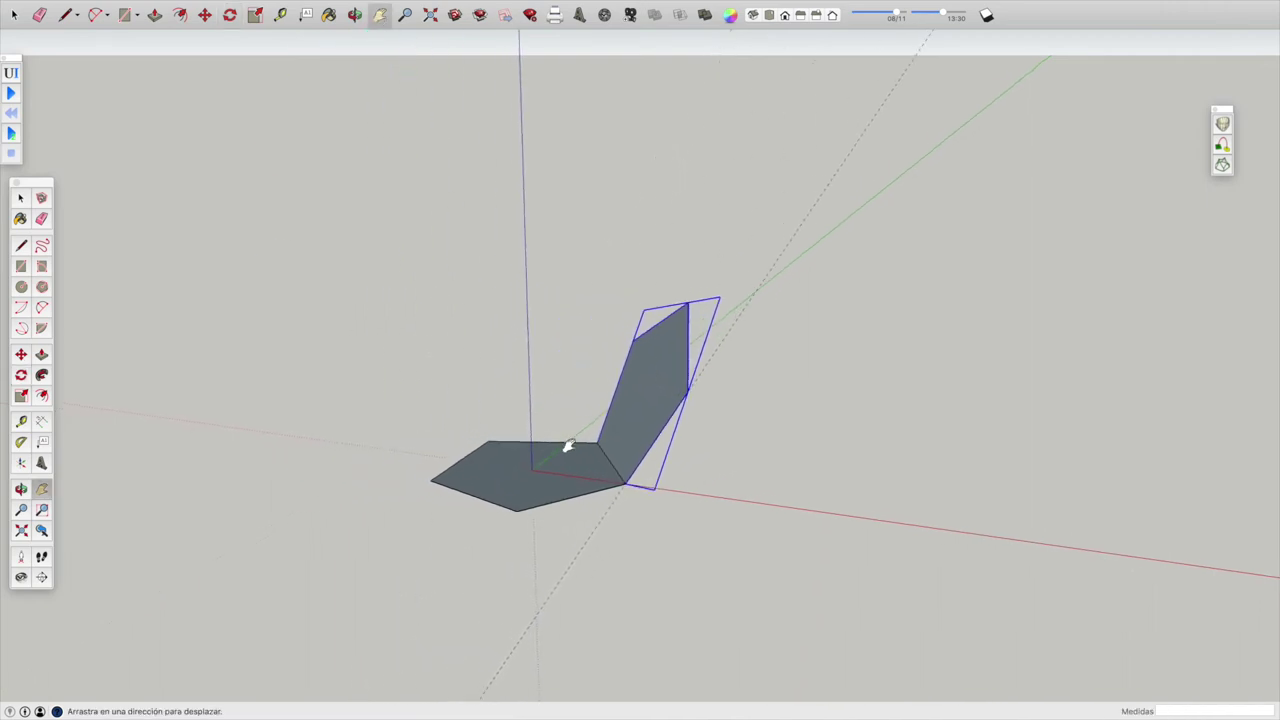
left_click(21, 375)
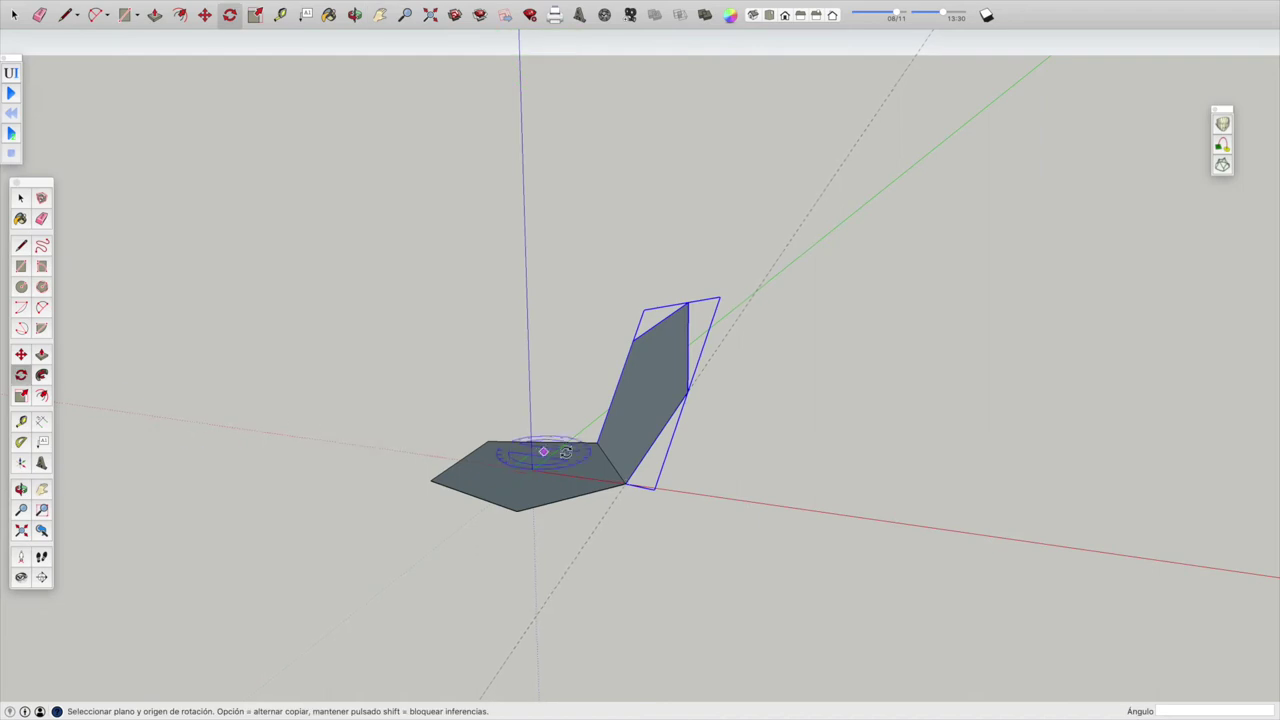
- Rotate-copy the tilted side face twice by 72° around the base pentagon's centre
left_click(532, 469)
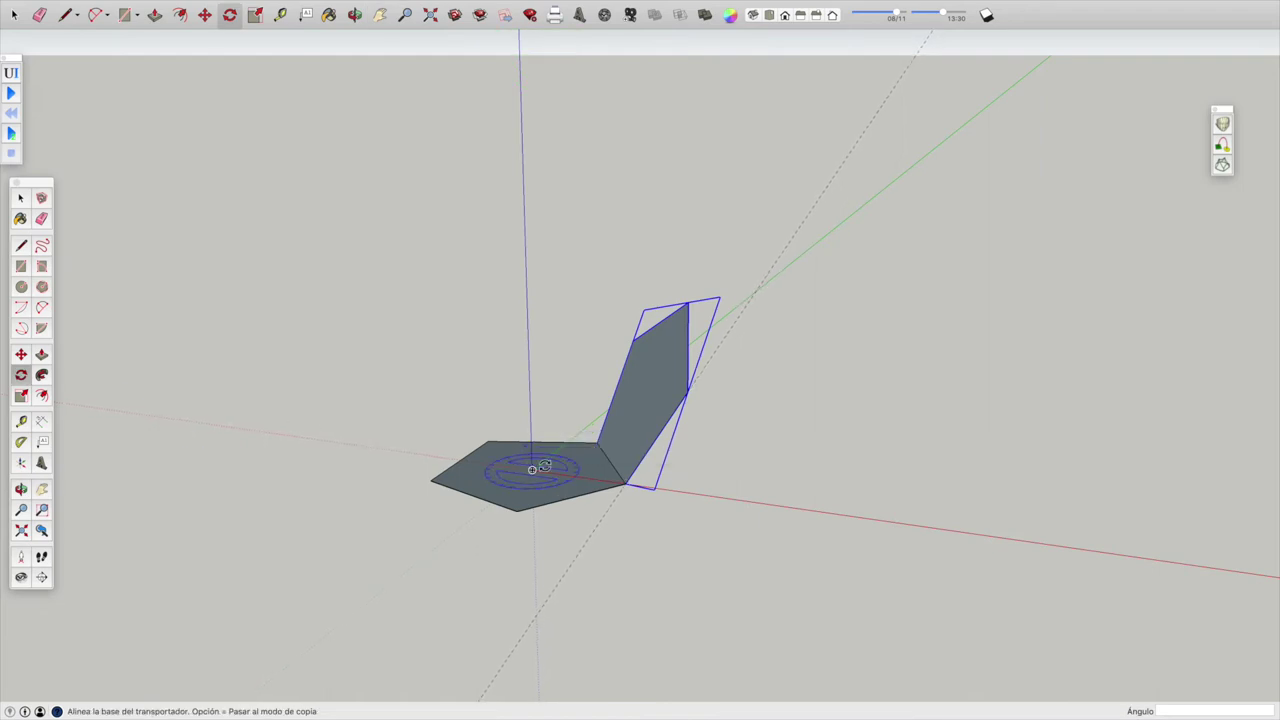
left_click(607, 460)
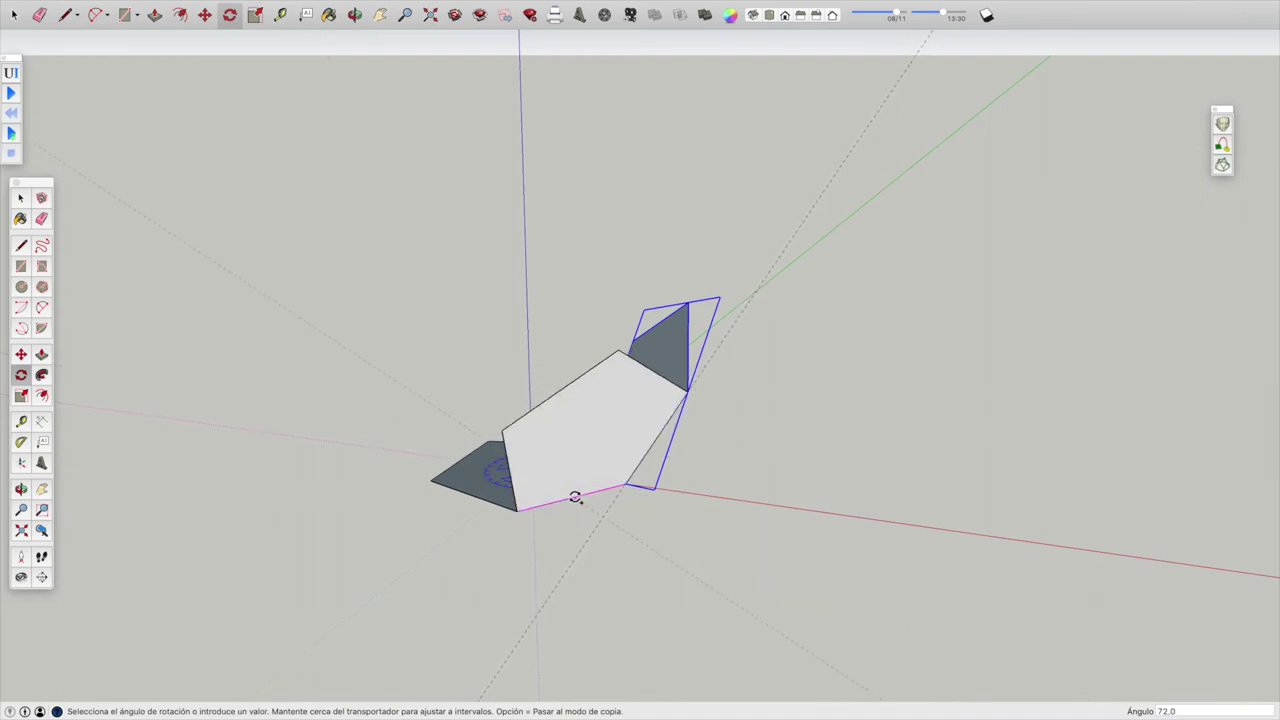
left_click(575, 497)
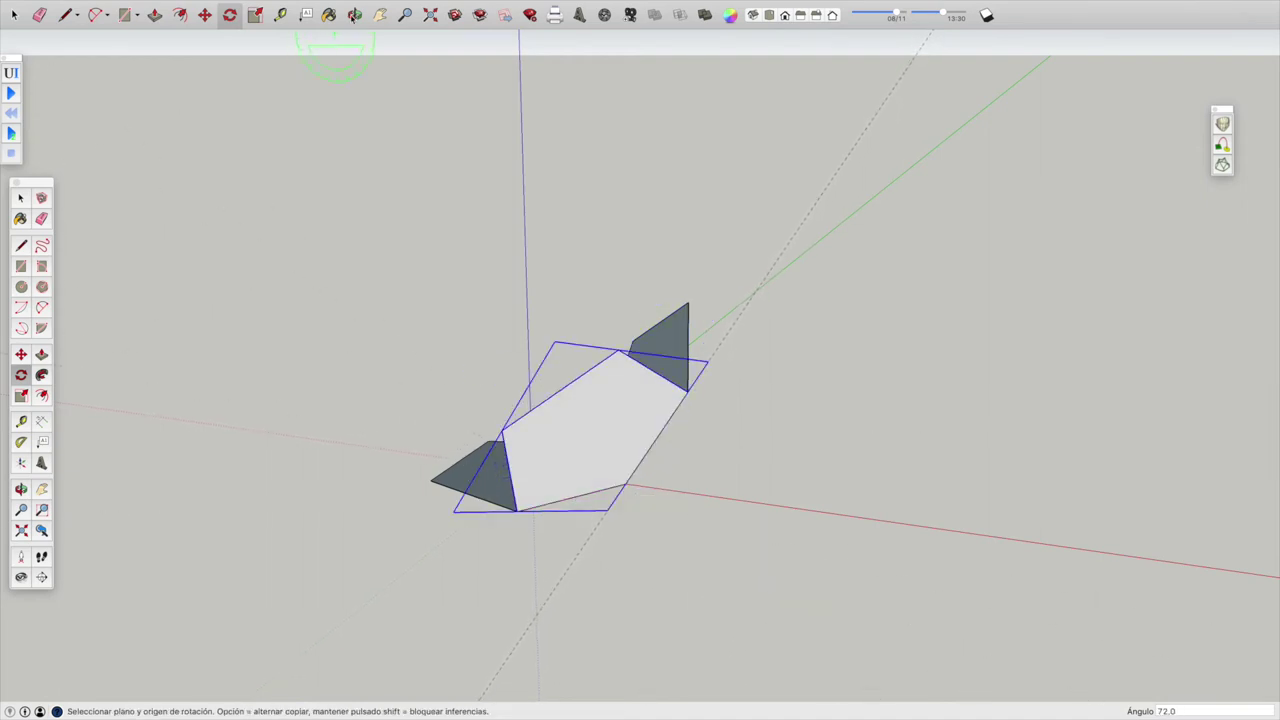
left_click(354, 14)
left_click_drag(373, 299, 905, 367)
left_click(23, 376)
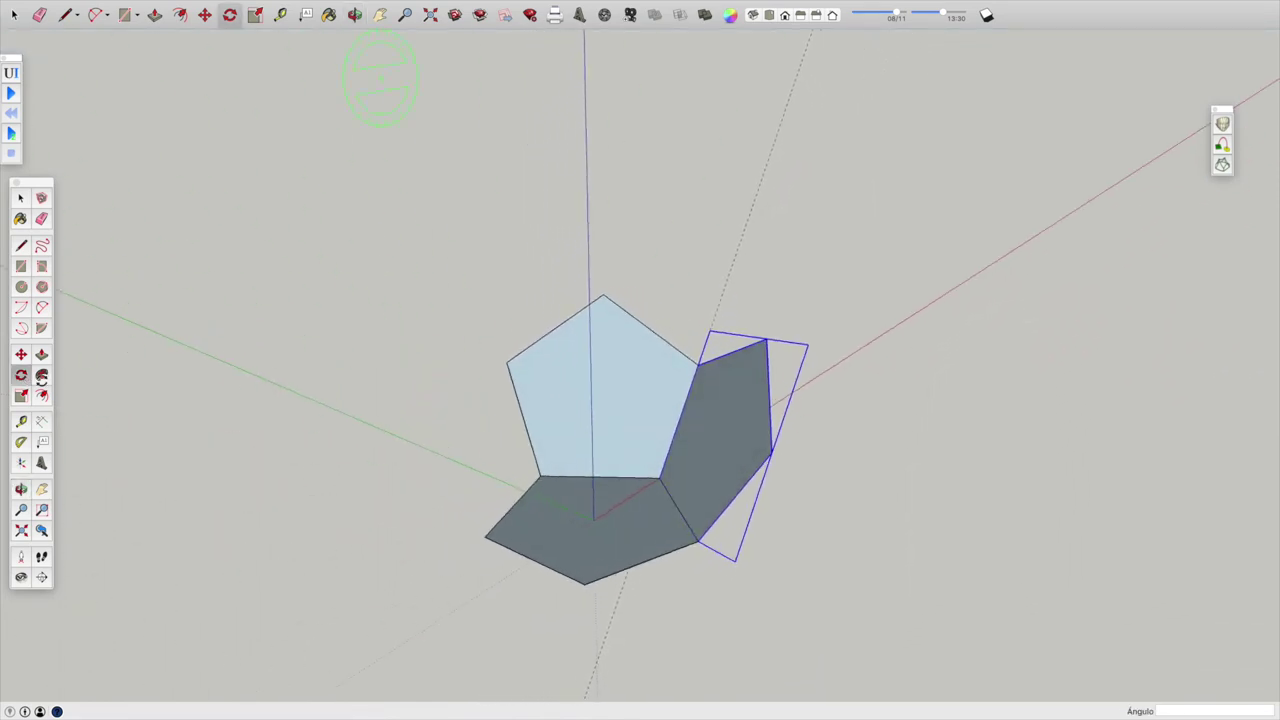
left_click(593, 519)
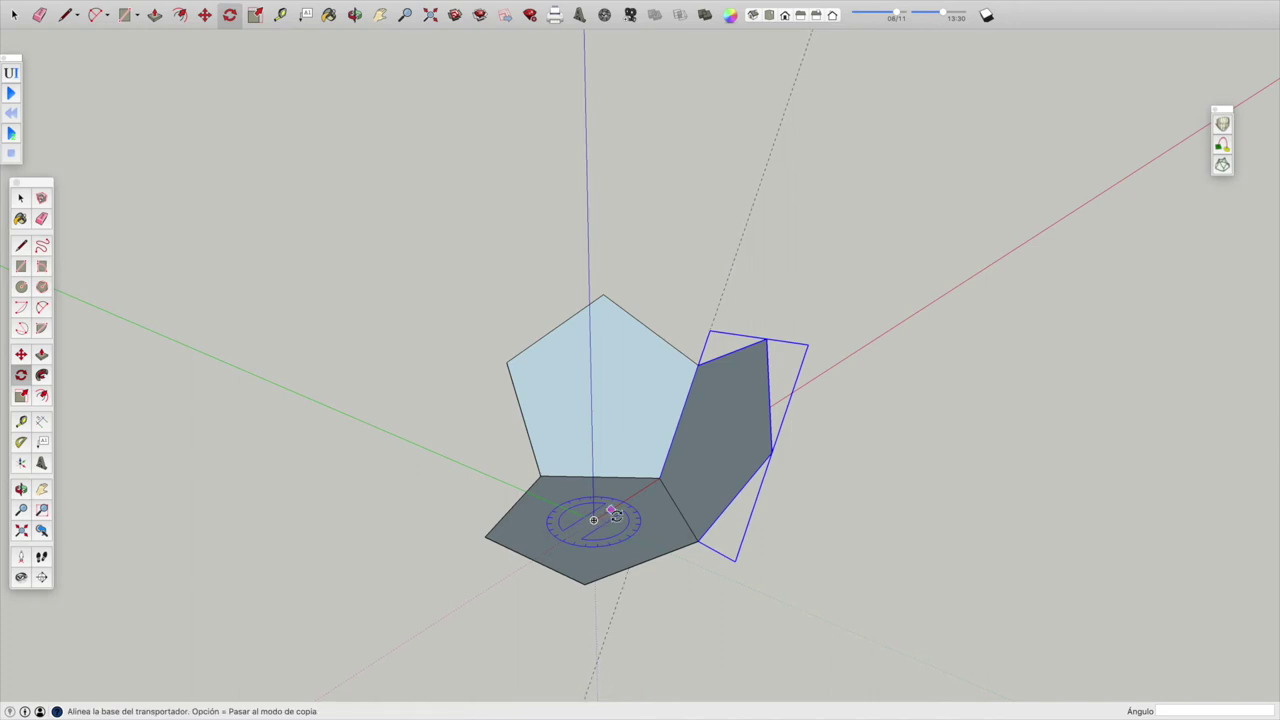
left_click(679, 508)
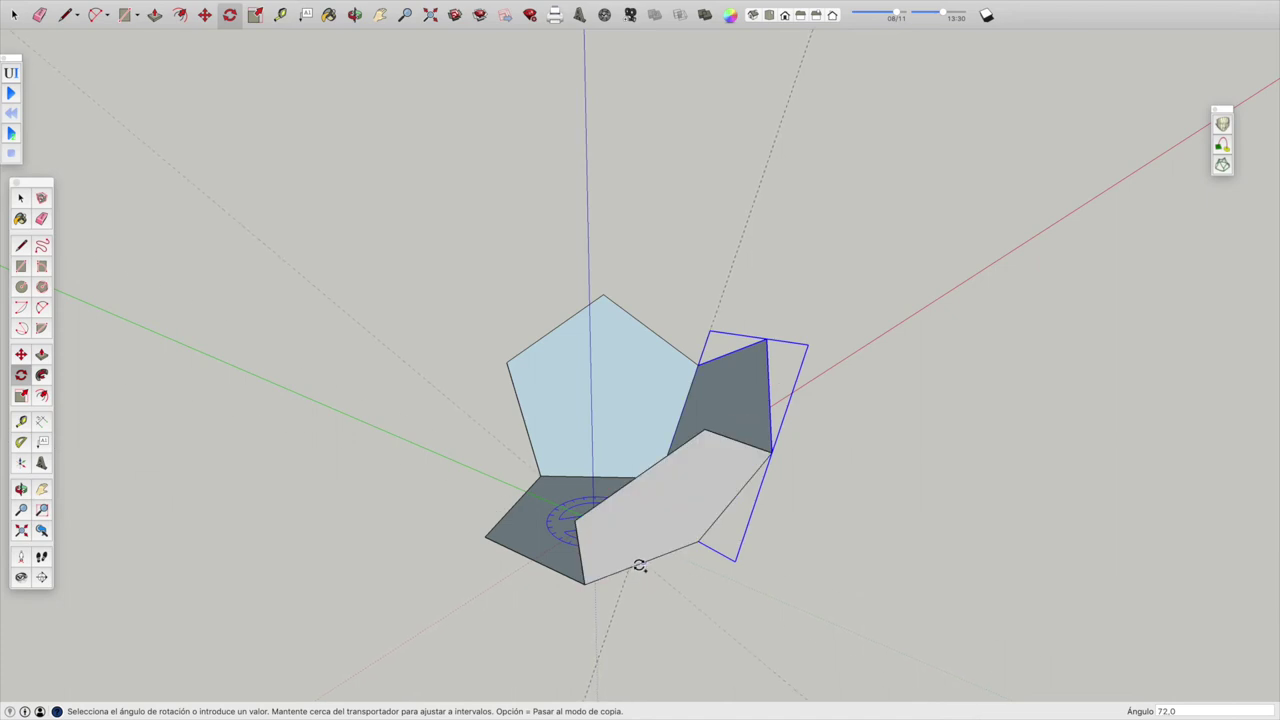
left_click(630, 564)
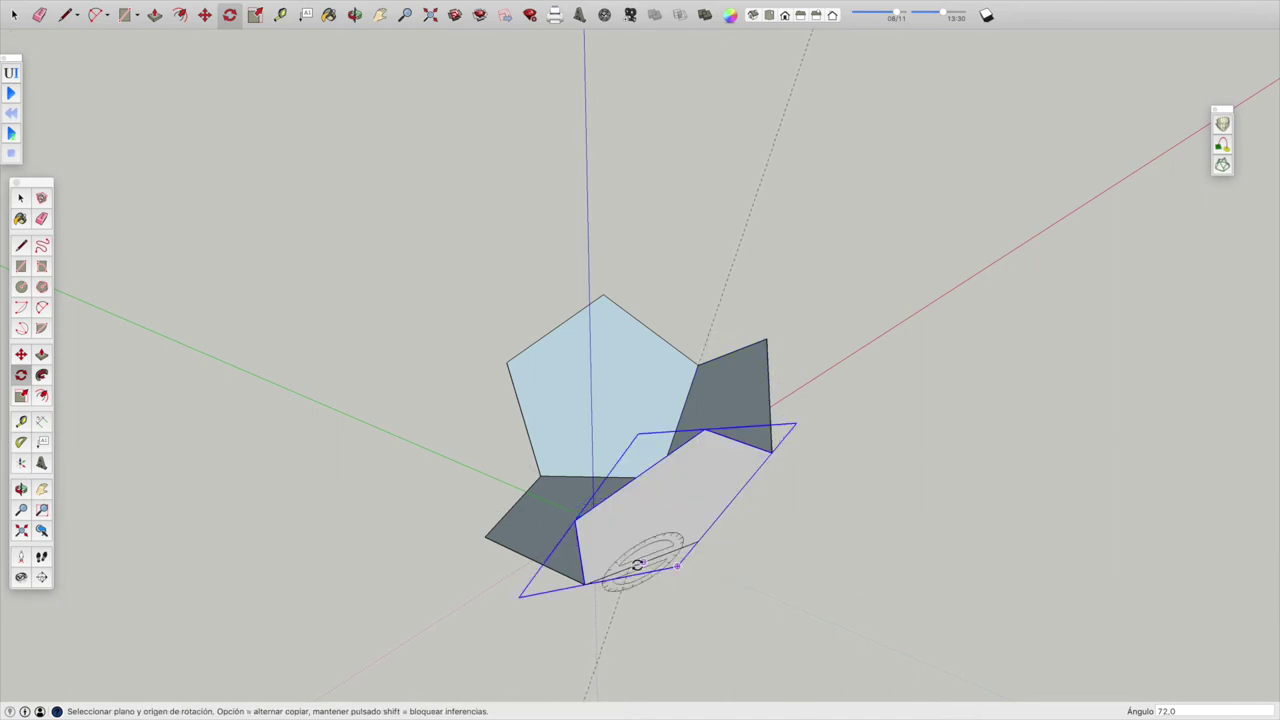
left_click(355, 14)
mouse_move(367, 463)
left_mouse_down()
mouse_move(677, 466)
mouse_move(888, 450)
left_mouse_up()
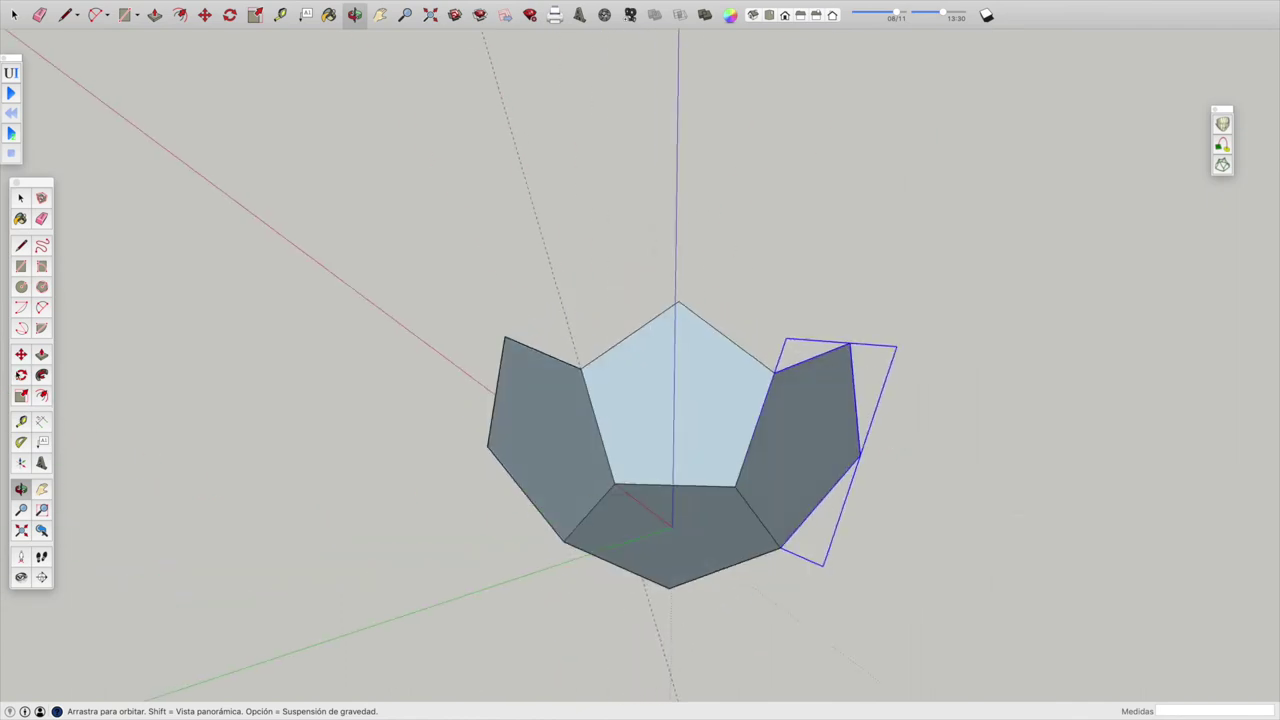
- Add a fourth side face by rotate-copying 72° about the base centre
left_click(20, 376)
left_click(672, 527)
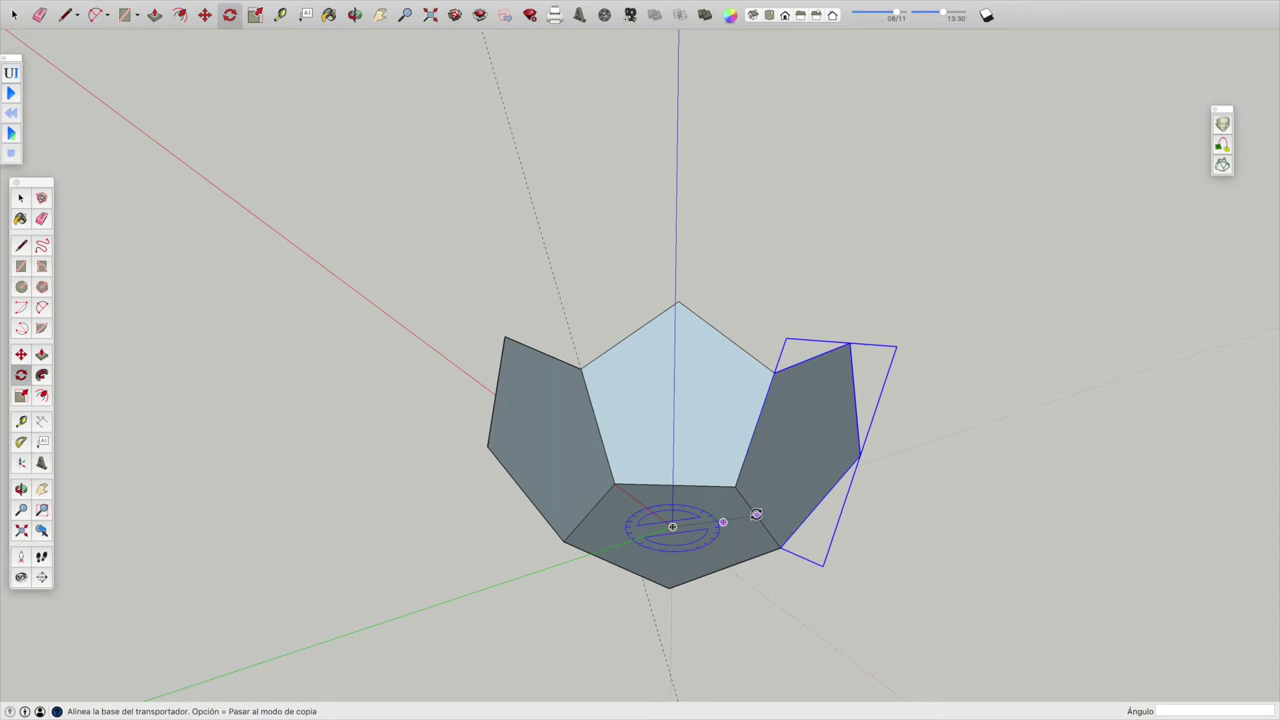
left_click(756, 515)
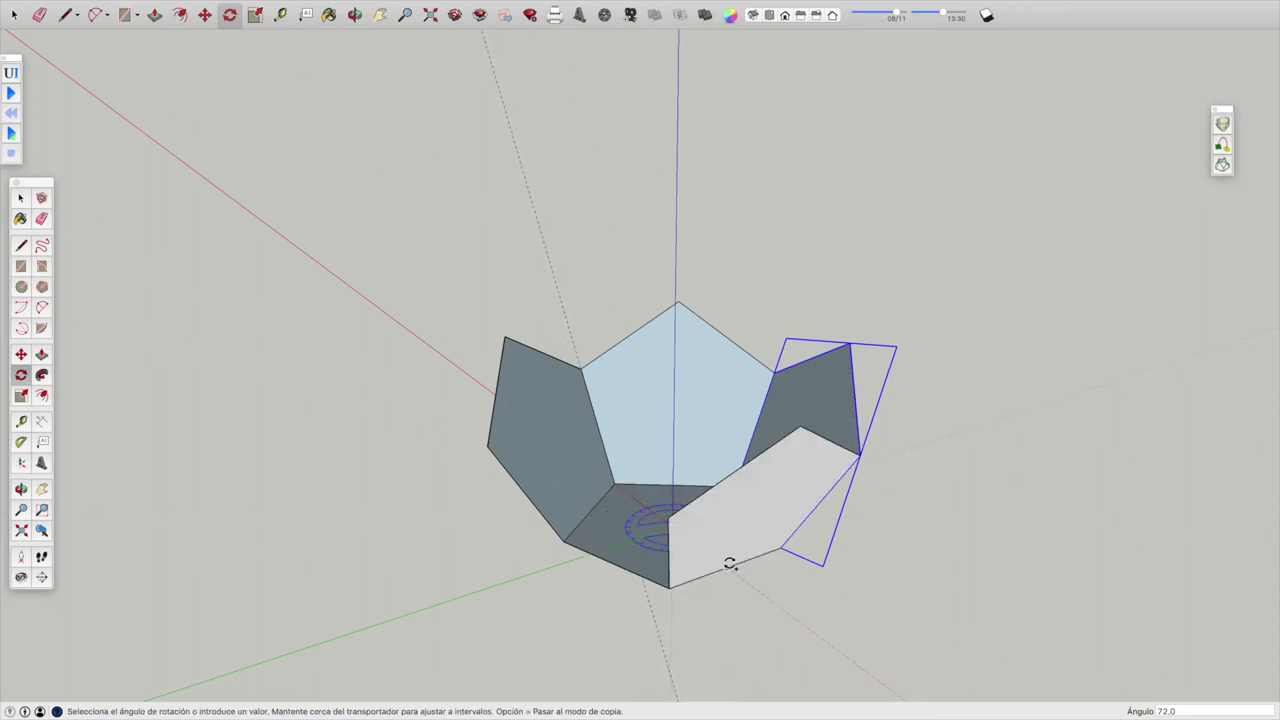
left_click(729, 564)
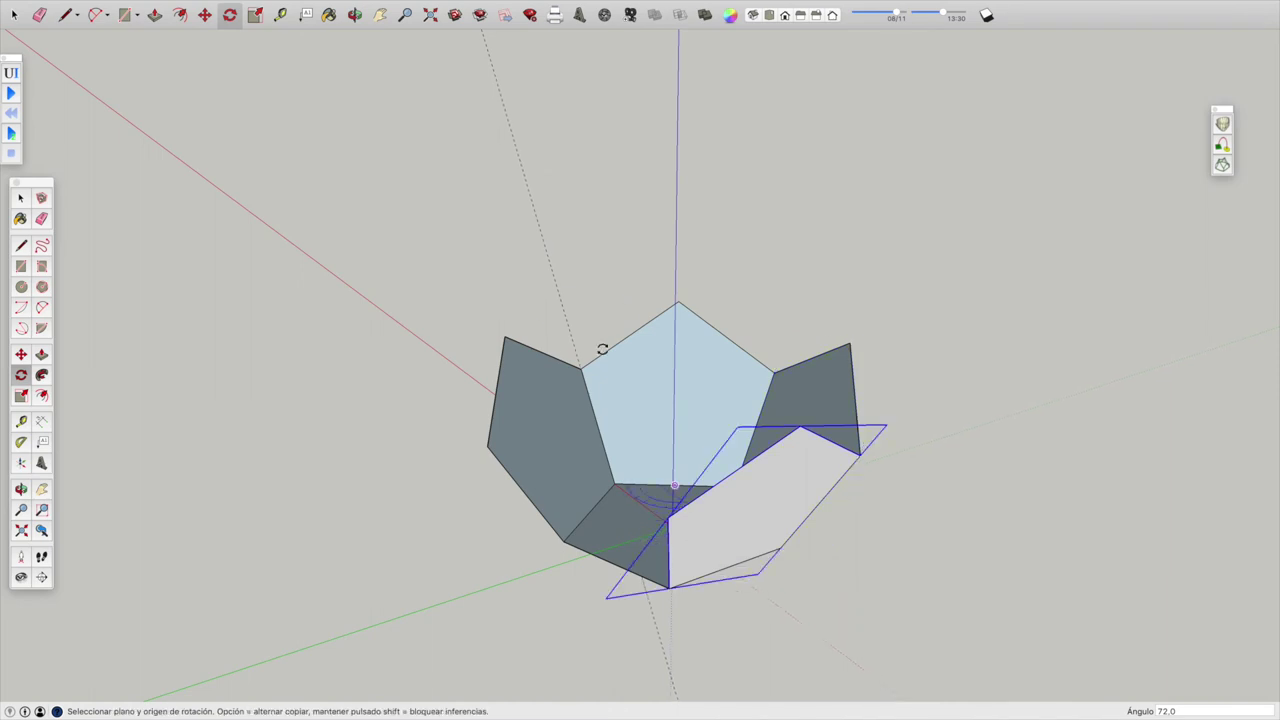
left_click(355, 14)
mouse_move(329, 306)
left_mouse_down()
mouse_move(443, 331)
mouse_move(732, 337)
left_mouse_up()
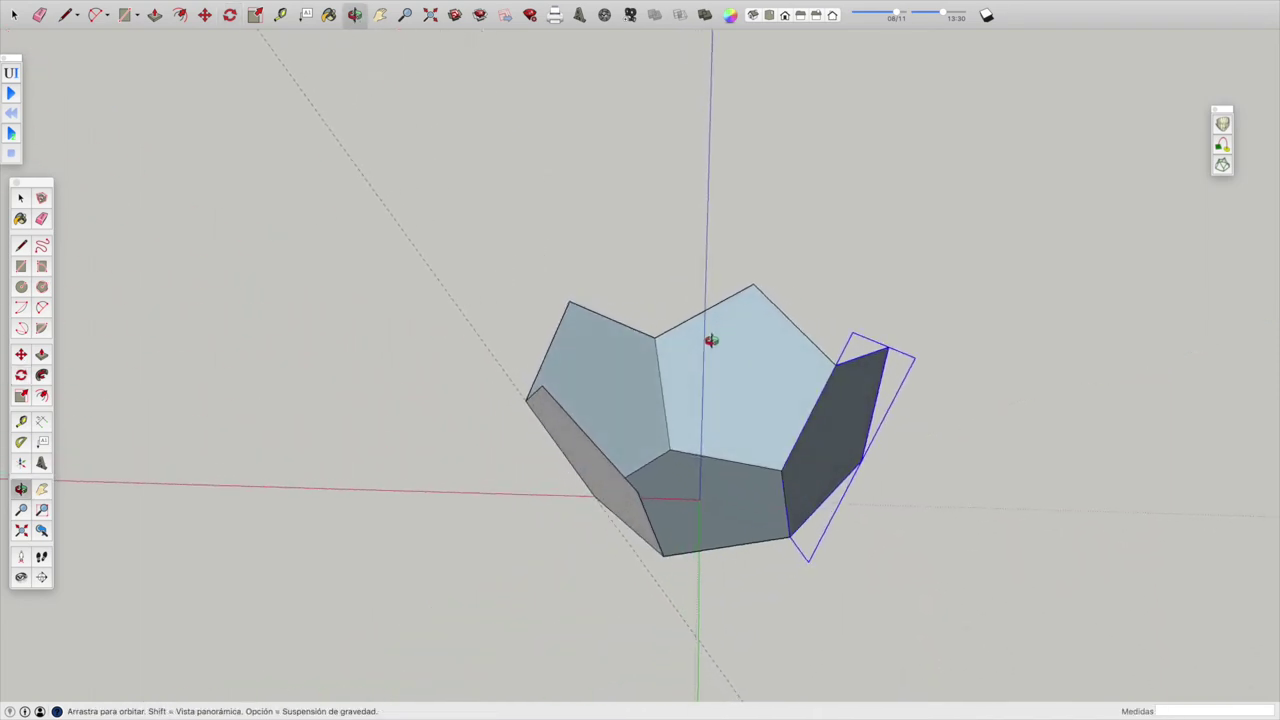
- Add the fifth 72° side face, completing the half-dodecahedron cup, and inspect it
key("q")
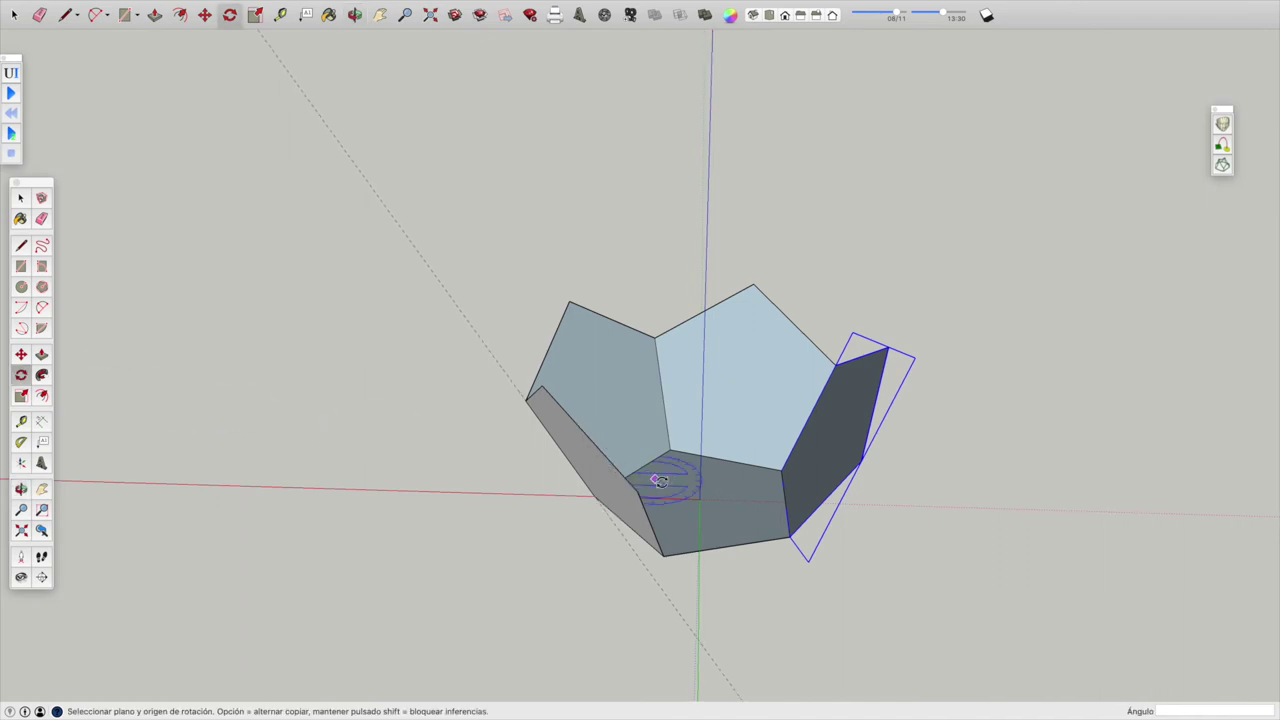
left_click(701, 499)
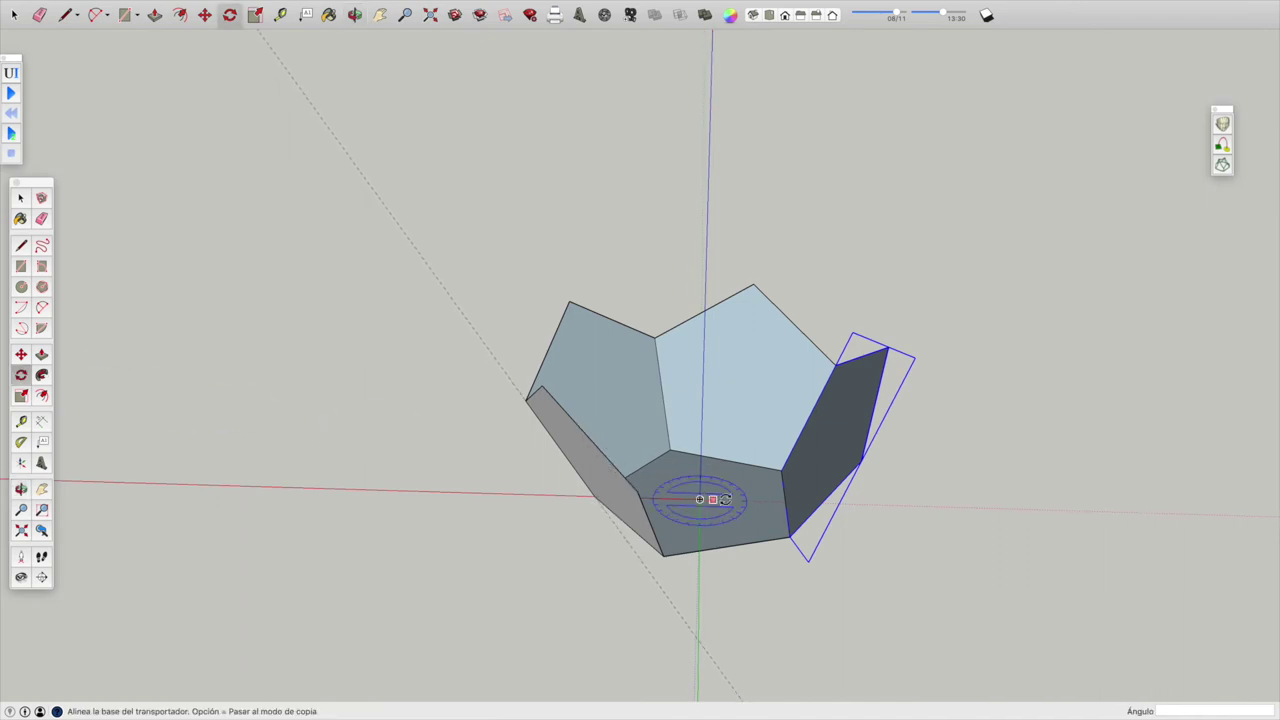
left_click(788, 500)
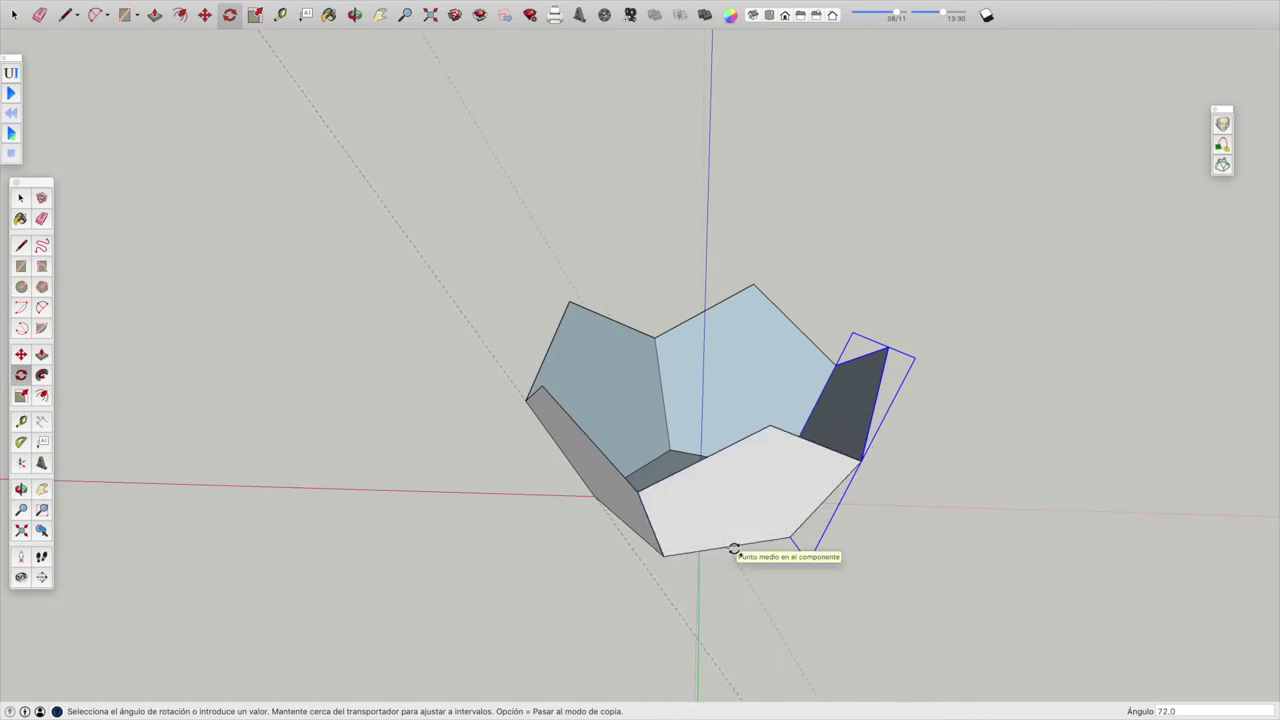
left_click(734, 549)
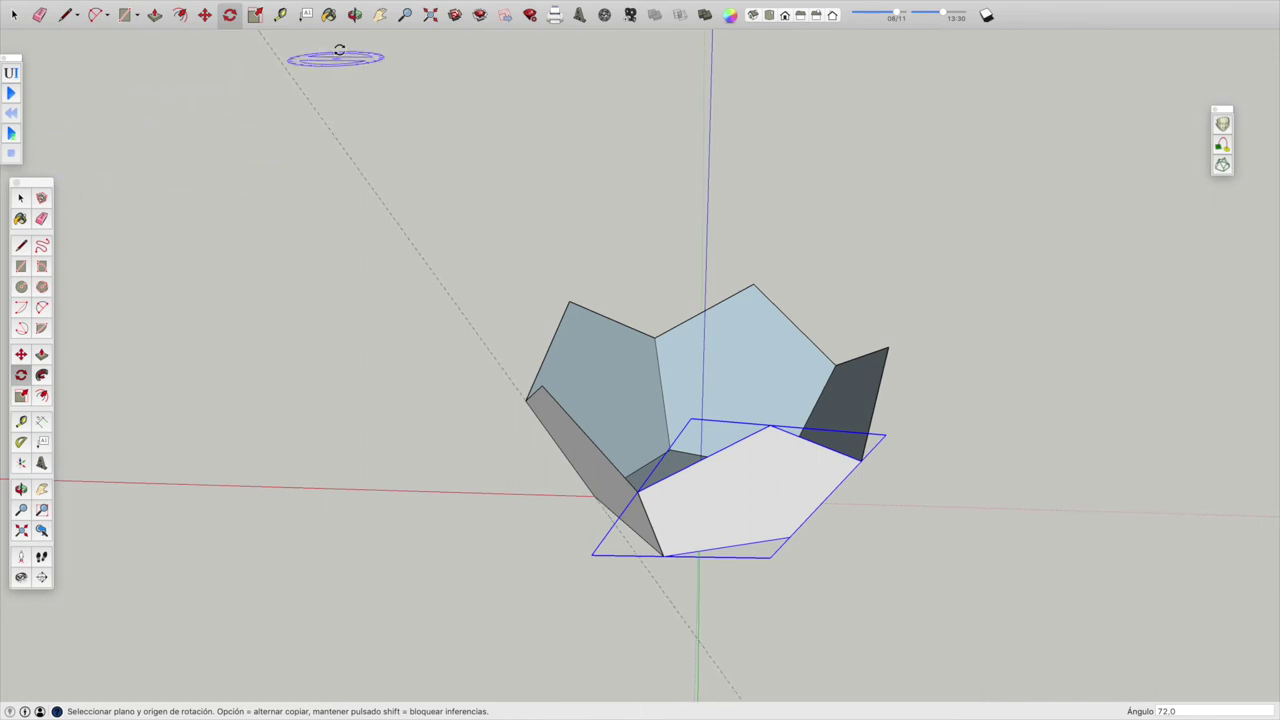
left_click(355, 14)
mouse_move(340, 183)
left_mouse_down()
mouse_move(418, 318)
mouse_move(520, 374)
mouse_move(634, 383)
mouse_move(852, 316)
left_mouse_up()
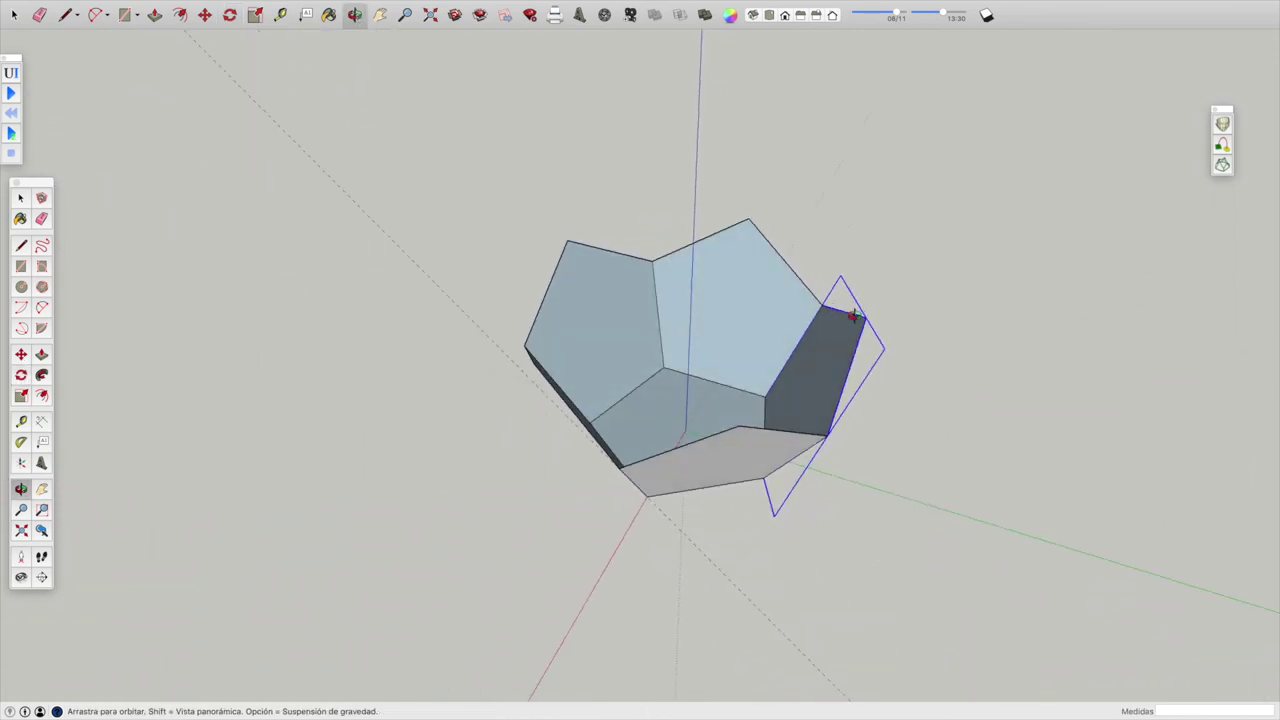
- Window-select every face of the half shell and create component Componente#2 from them
mouse_move(468, 380)
left_mouse_down()
mouse_move(737, 371)
mouse_move(926, 347)
left_mouse_up()
mouse_move(448, 355)
left_mouse_down()
mouse_move(651, 346)
mouse_move(126, 279)
left_mouse_up()
left_click(22, 199)
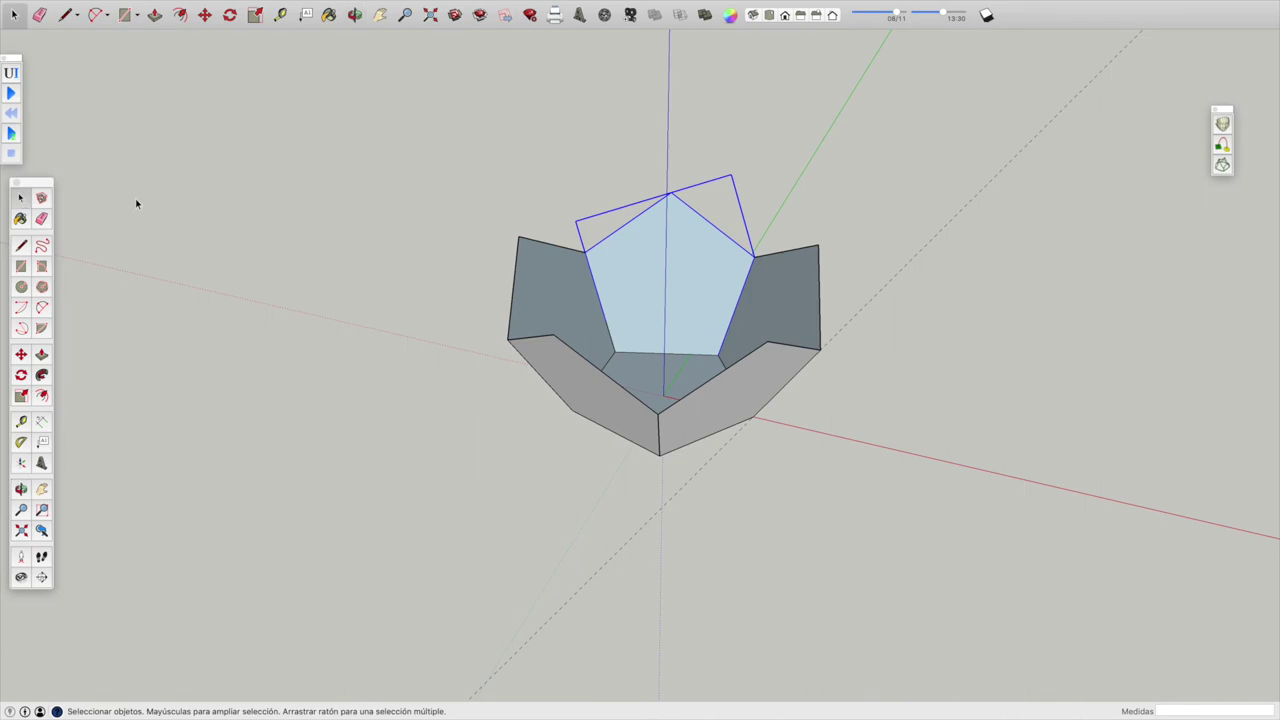
mouse_move(392, 156)
left_mouse_down()
mouse_move(820, 443)
mouse_move(871, 526)
left_mouse_up()
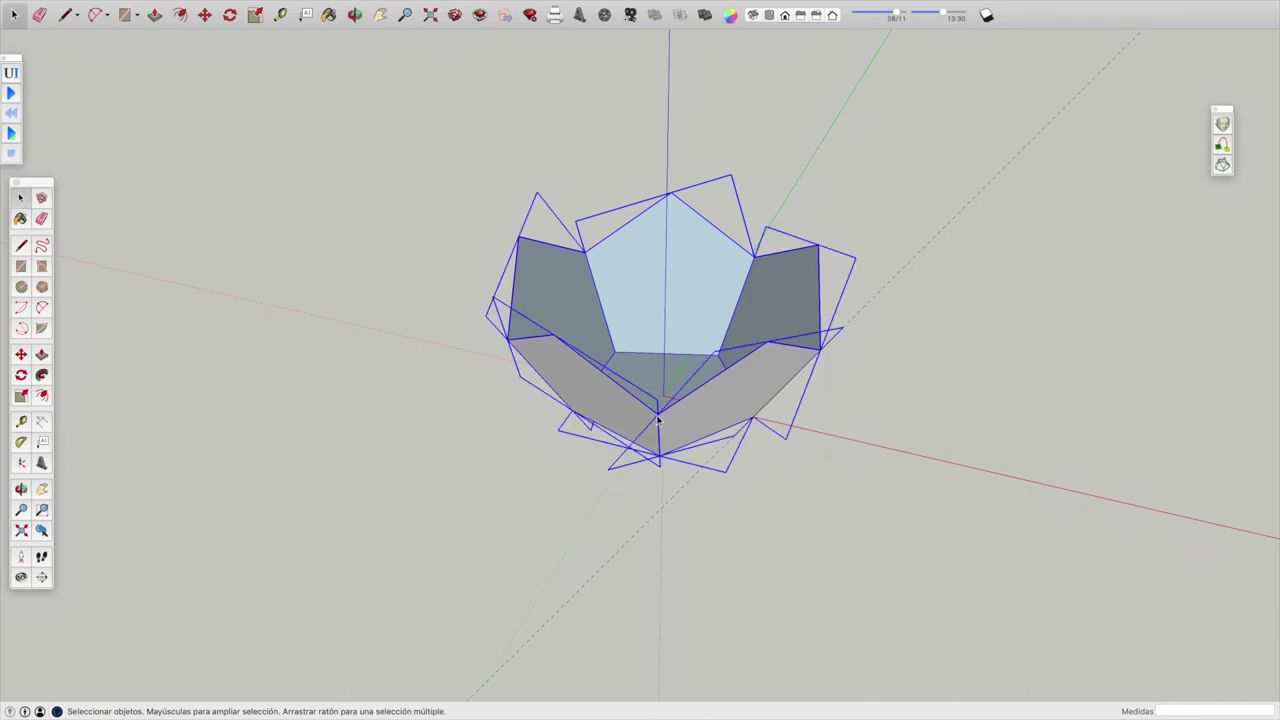
right_click(617, 407)
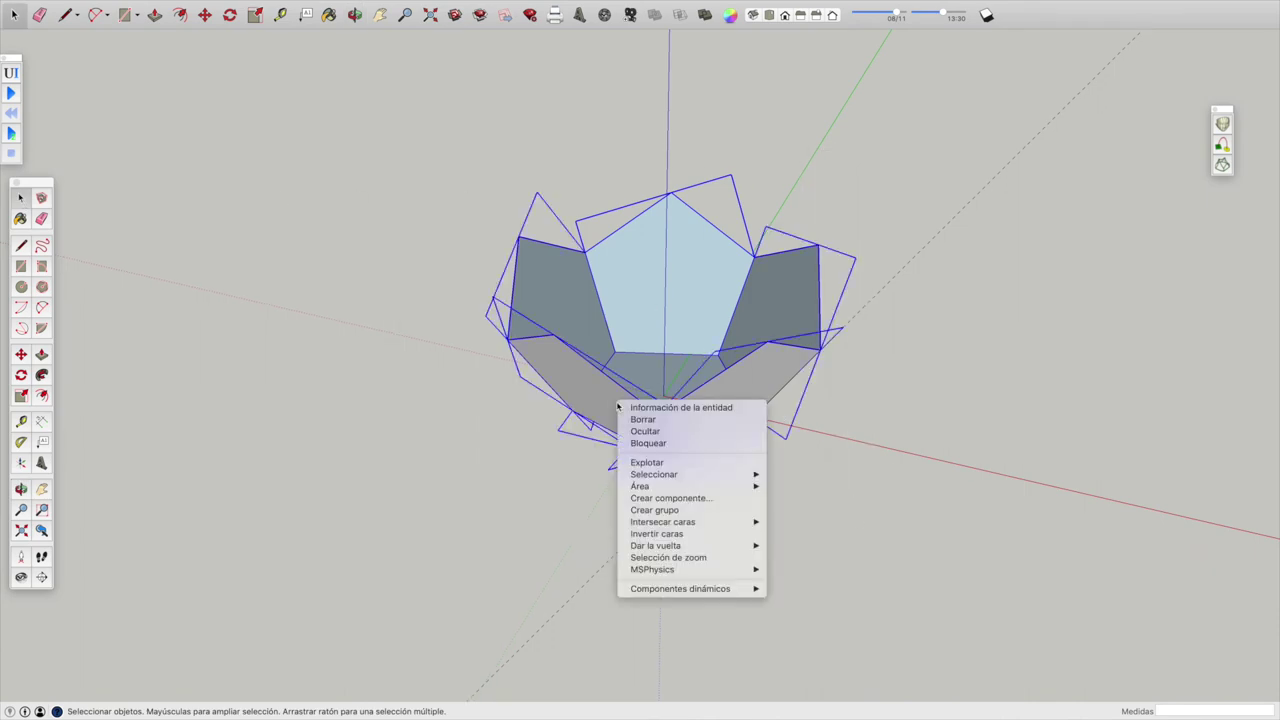
left_click(668, 499)
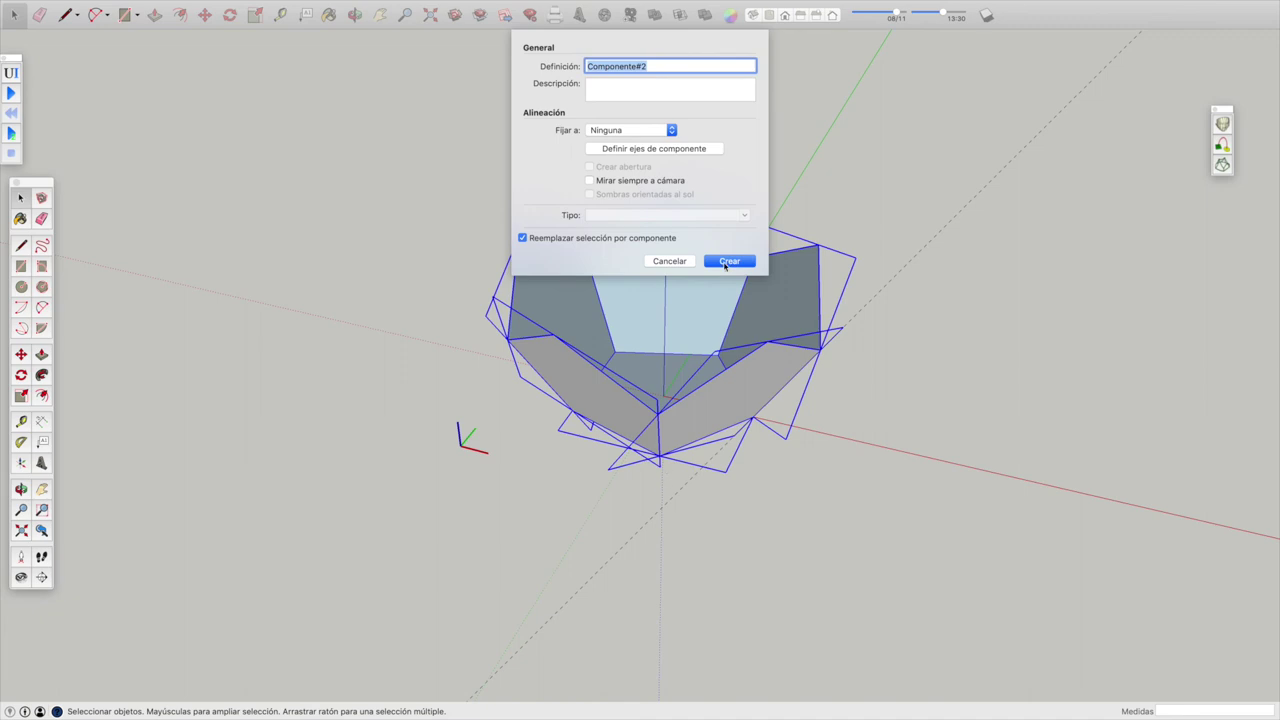
left_click(726, 263)
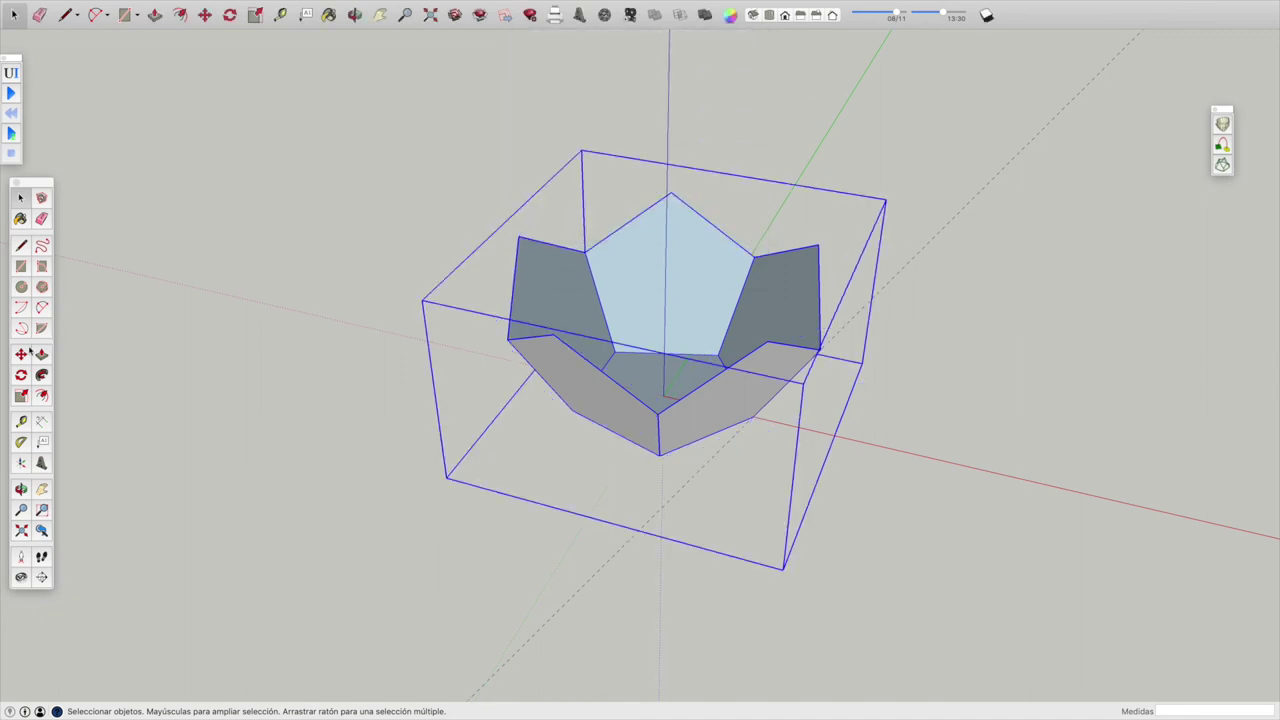
- Copy the half-shell component upward and flip the copy 180° as the upper half
key("m")
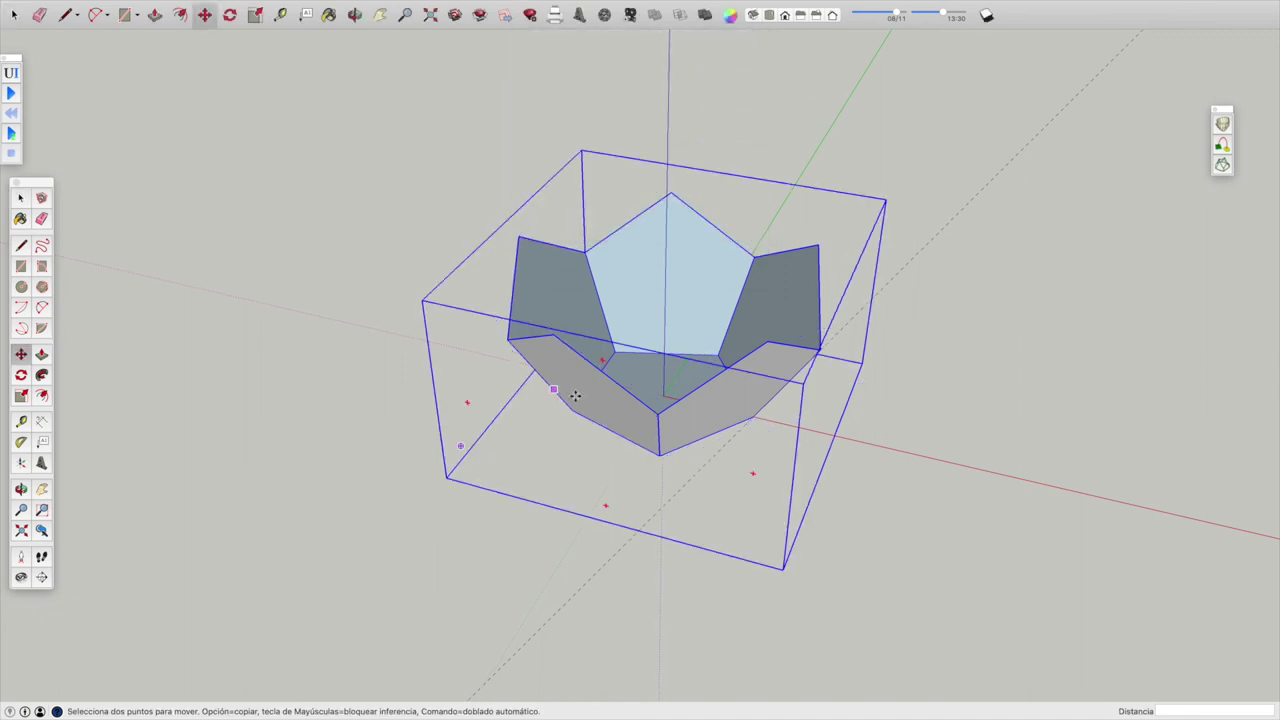
left_click(555, 340, "alt")
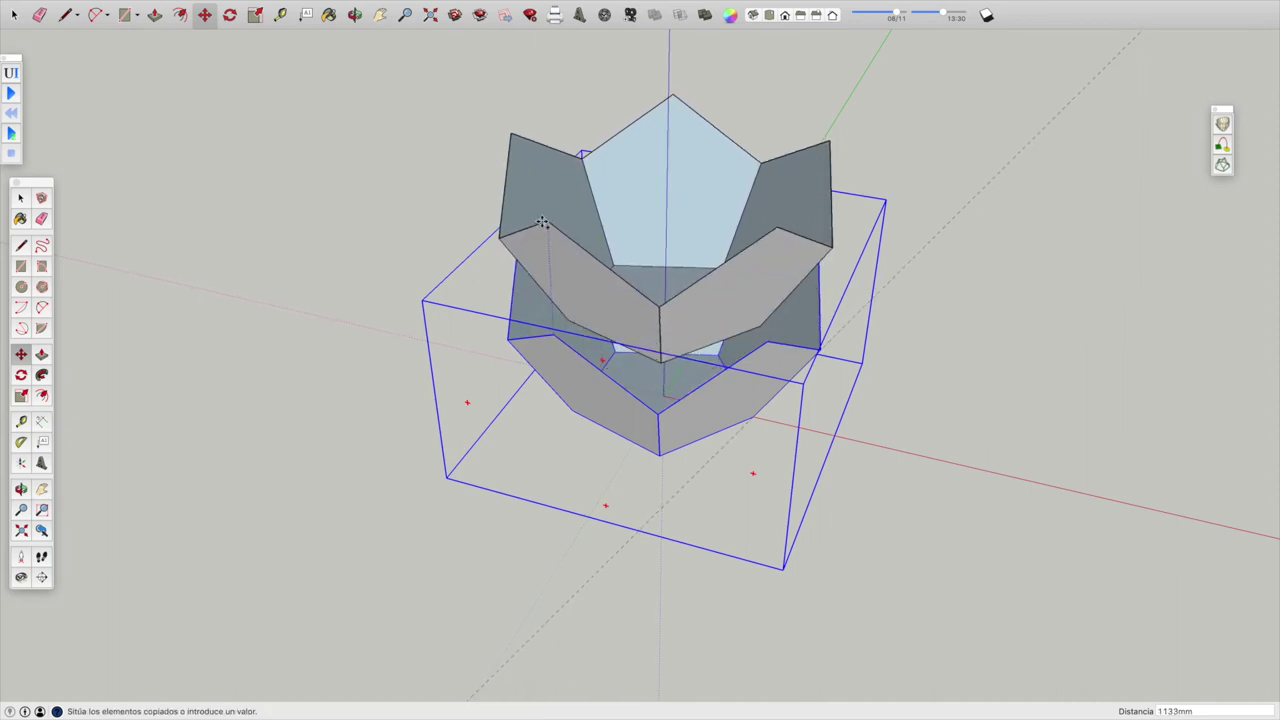
left_click(542, 167)
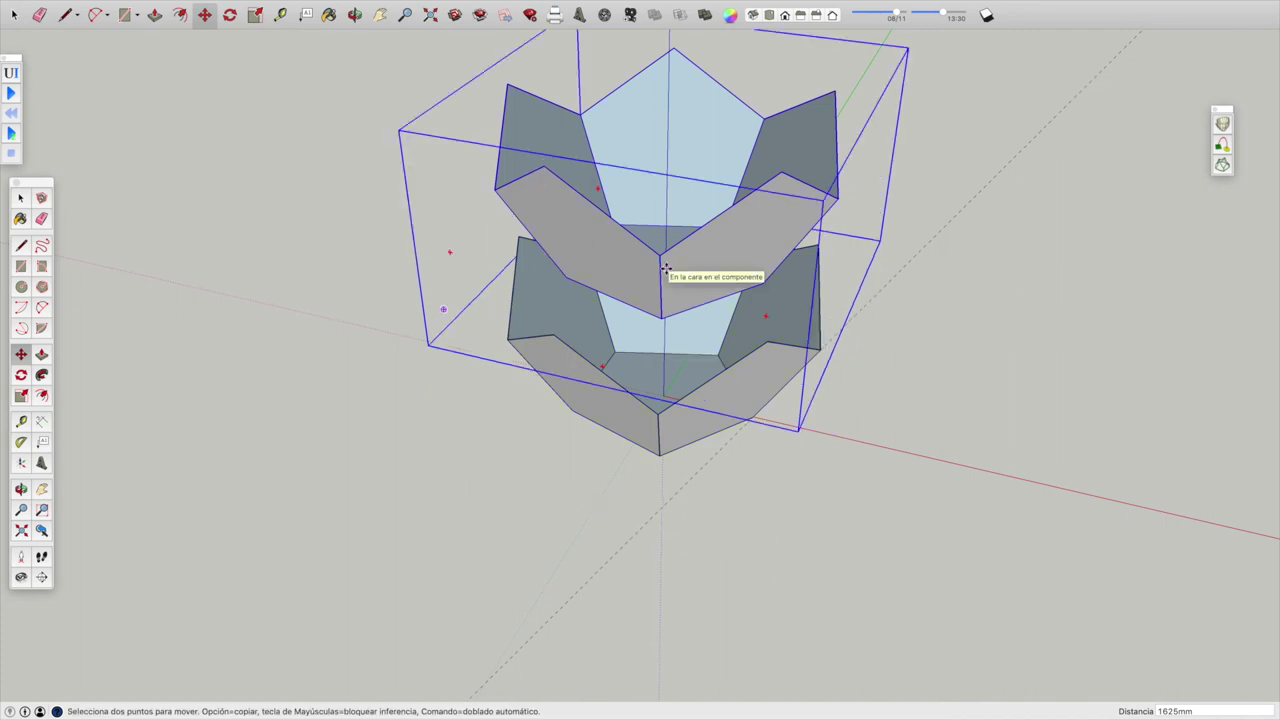
key("q")
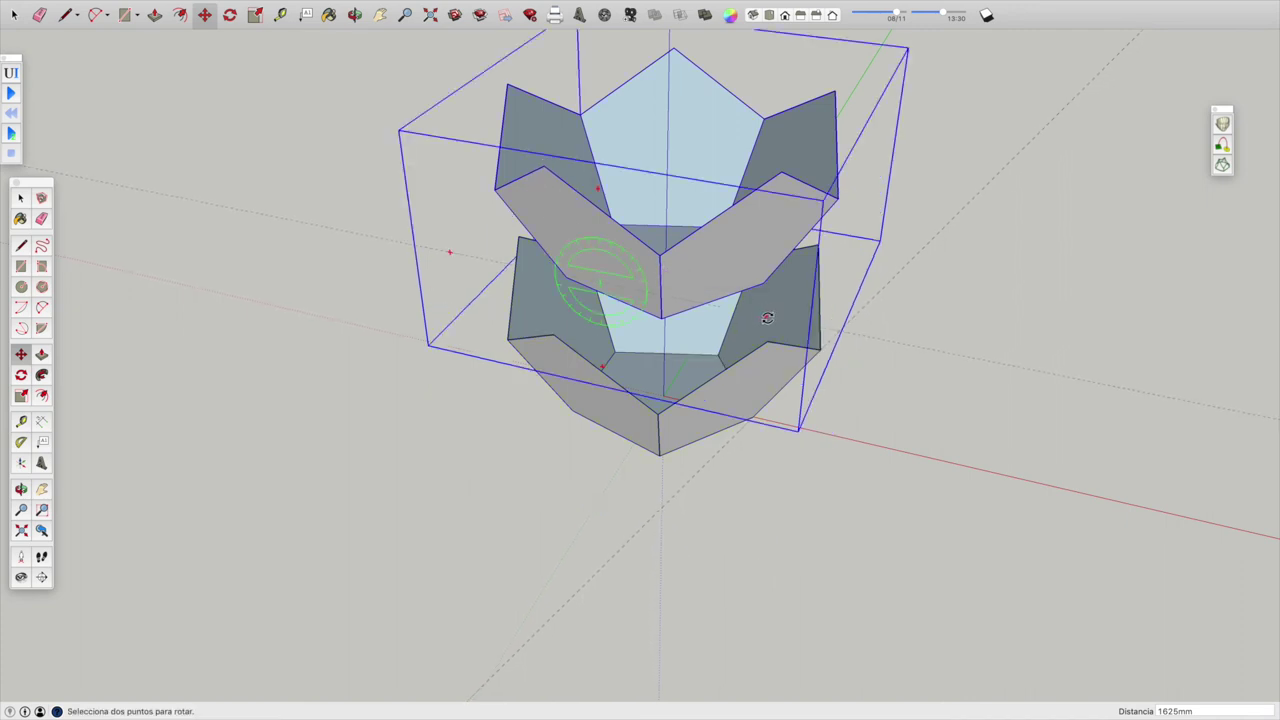
left_click(767, 318)
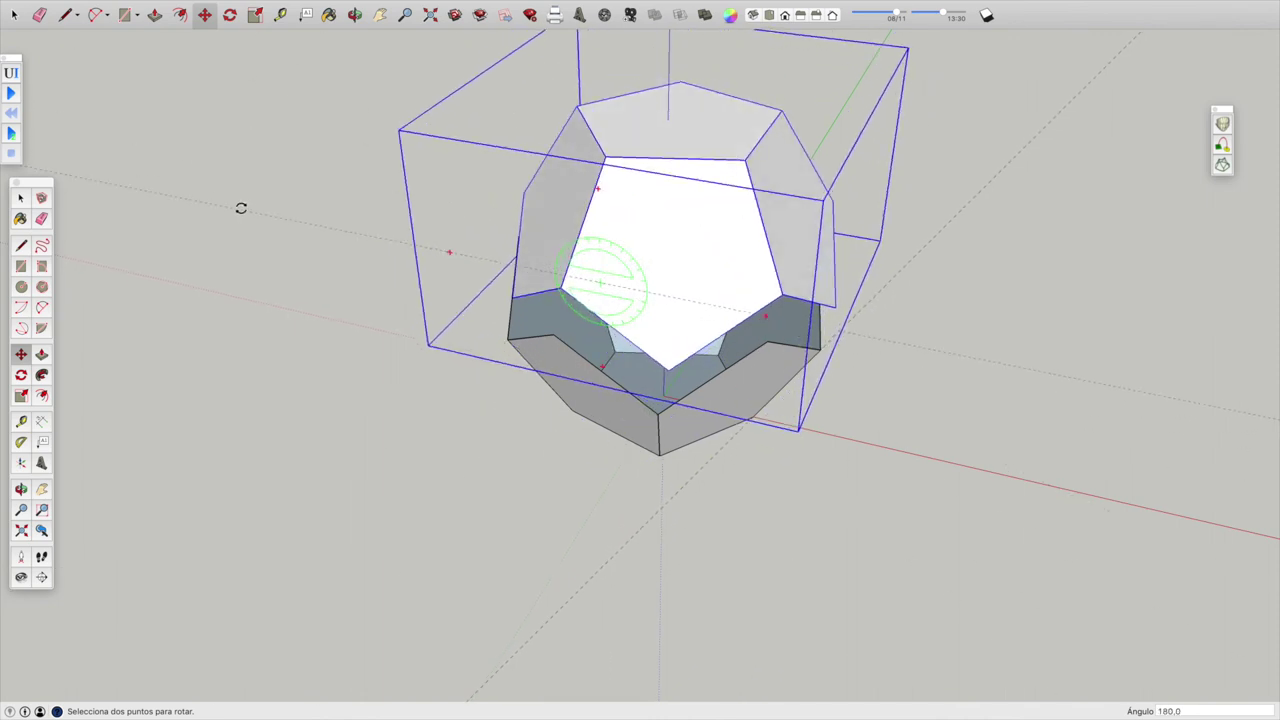
left_click(241, 208)
key("m")
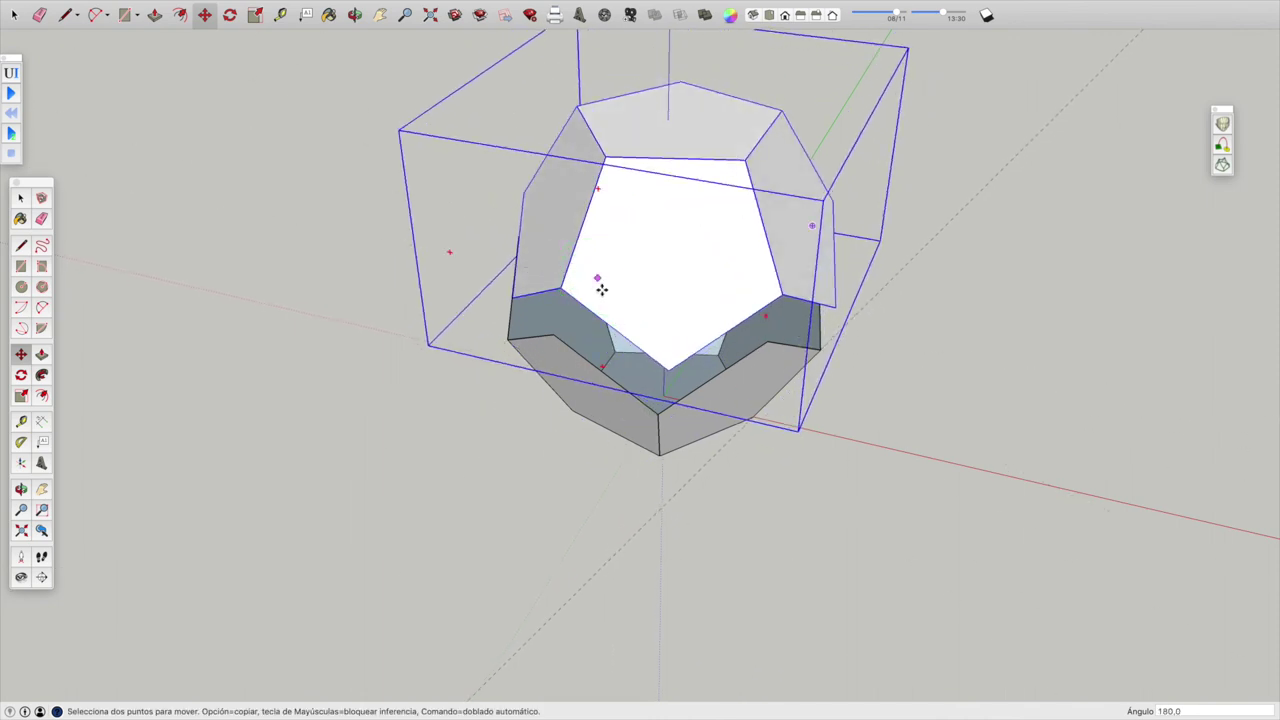
left_click(668, 368)
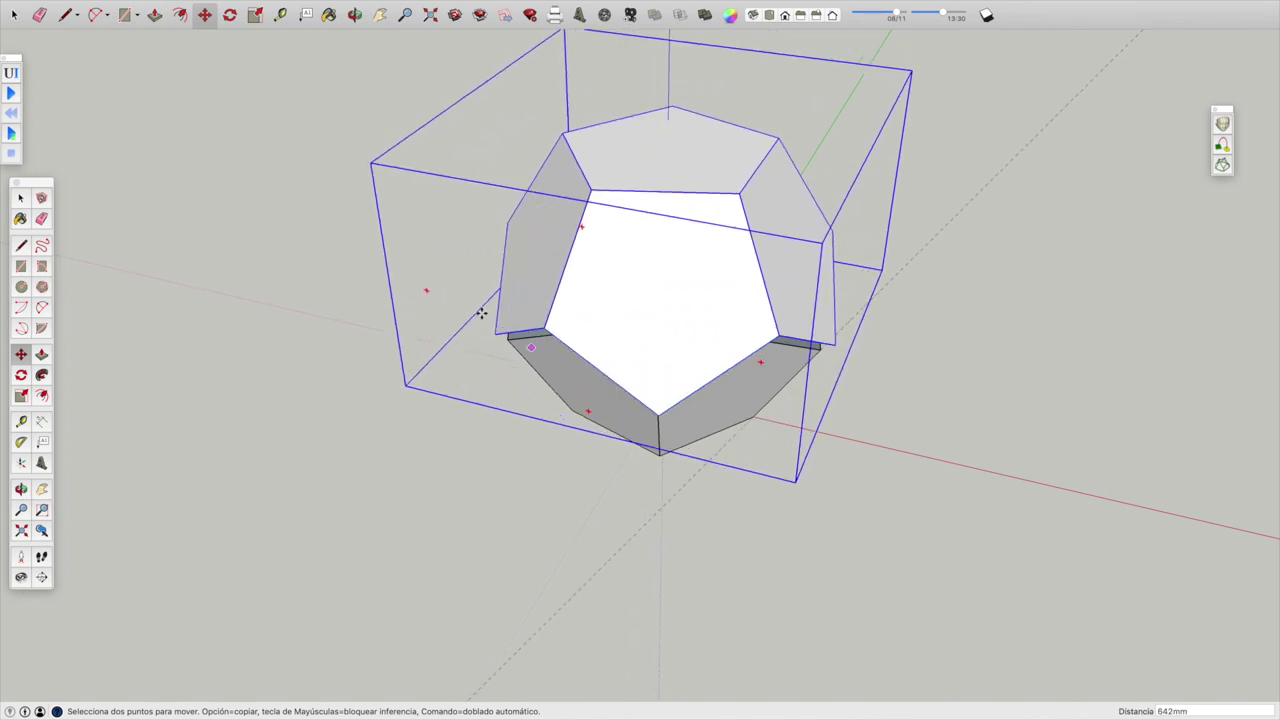
- In isometric view, seat the upper half onto the lower half, undoing one misplaced move
left_click(750, 19)
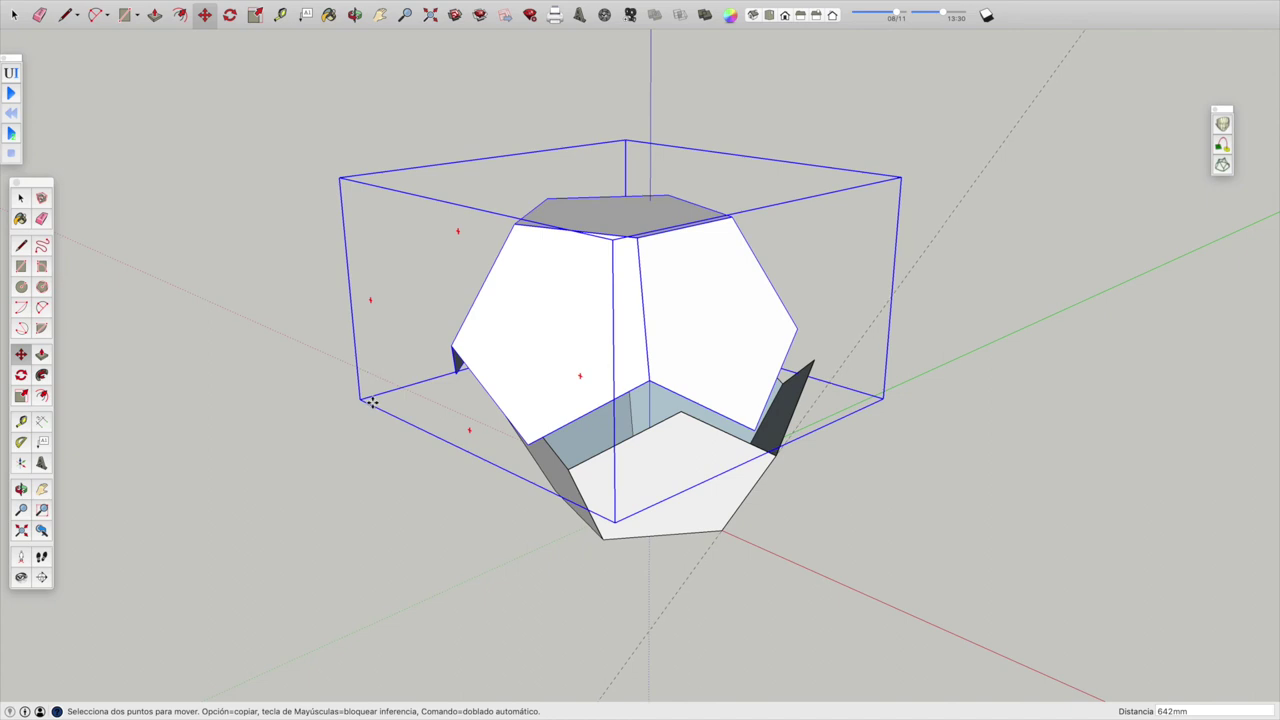
left_click(424, 378)
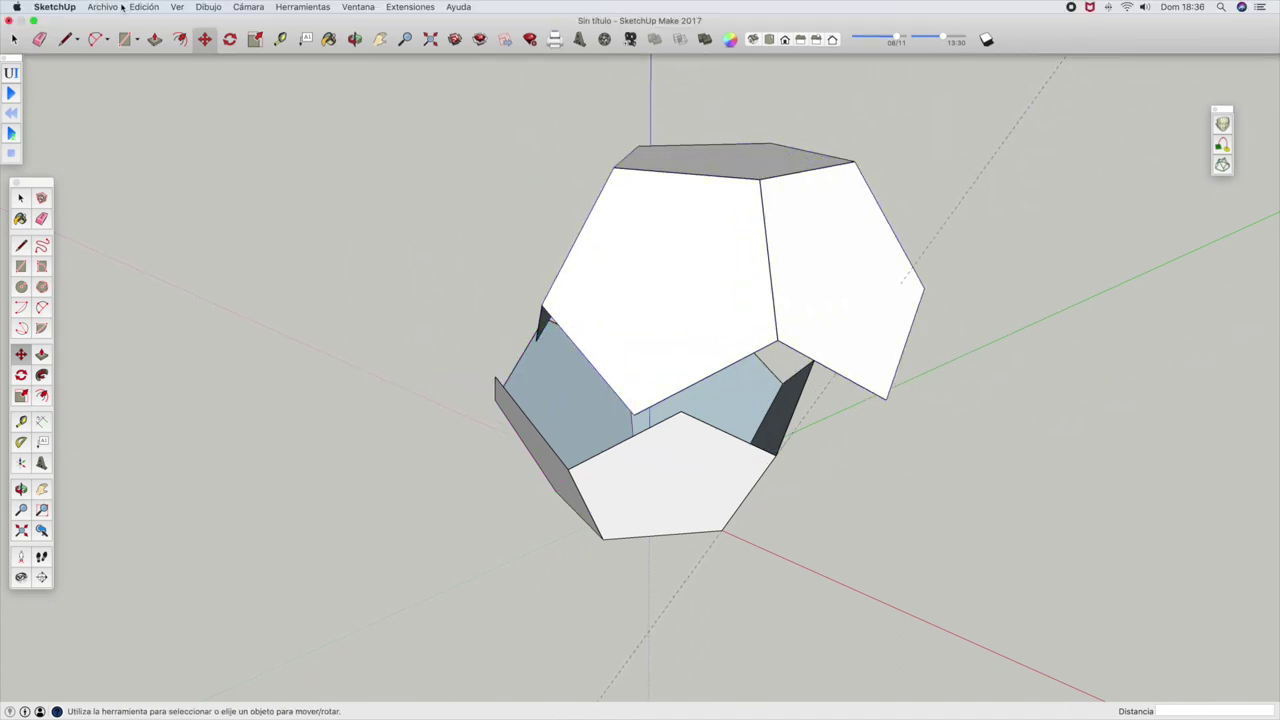
left_click(145, 8)
left_click(175, 24)
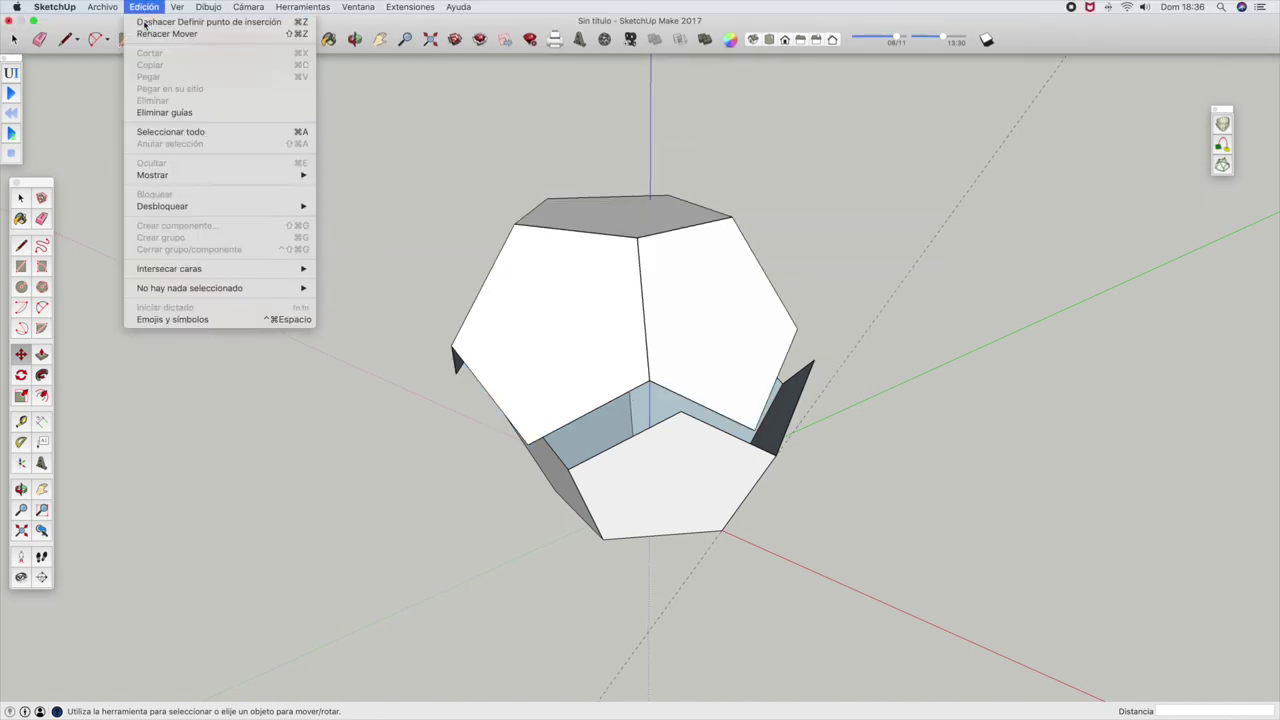
left_click(145, 22)
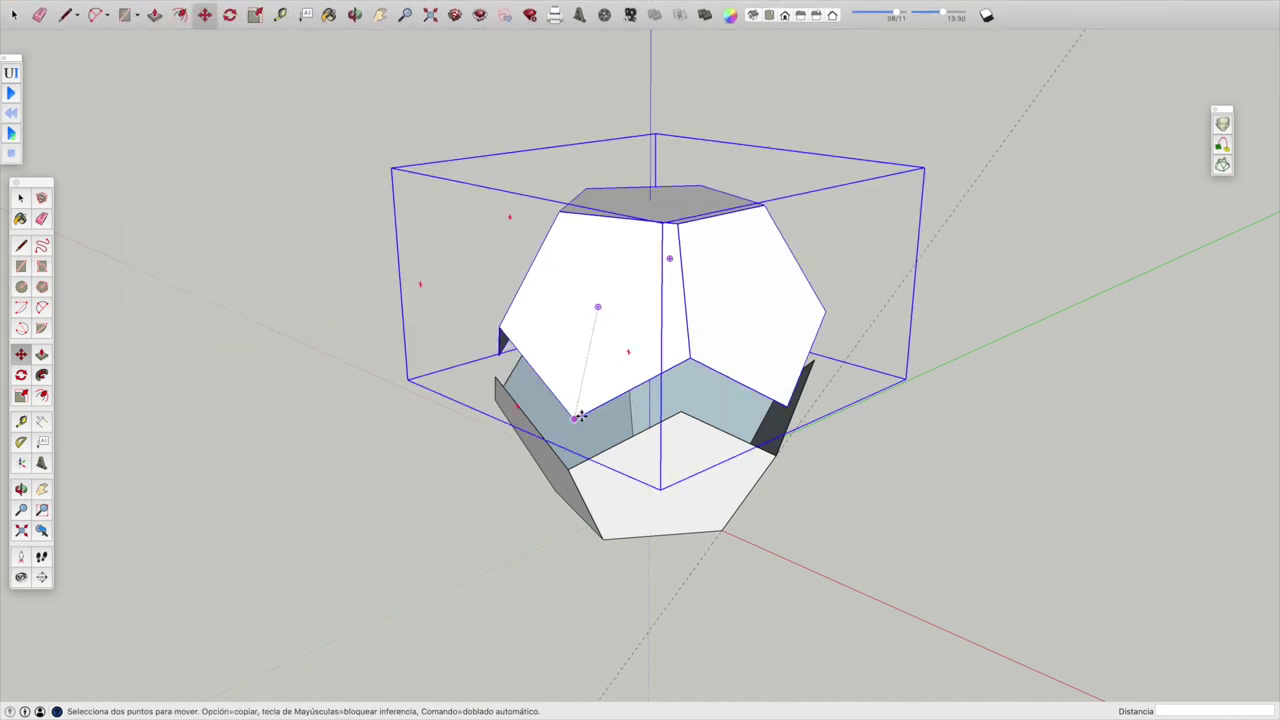
left_click_drag(576, 418, 563, 459)
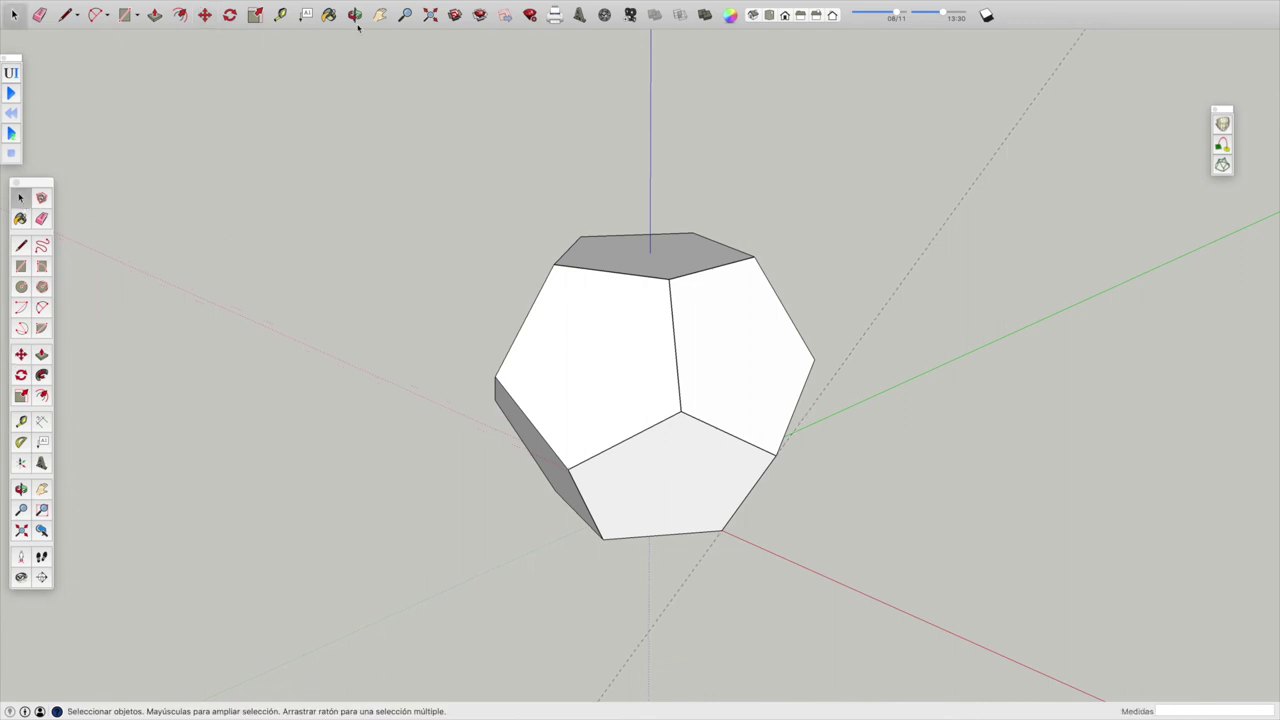
mouse_move(248, 244)
left_mouse_down()
mouse_move(334, 286)
mouse_move(846, 302)
left_mouse_up()
mouse_move(275, 307)
left_mouse_down()
mouse_move(397, 323)
mouse_move(846, 320)
mouse_move(589, 338)
left_mouse_up()
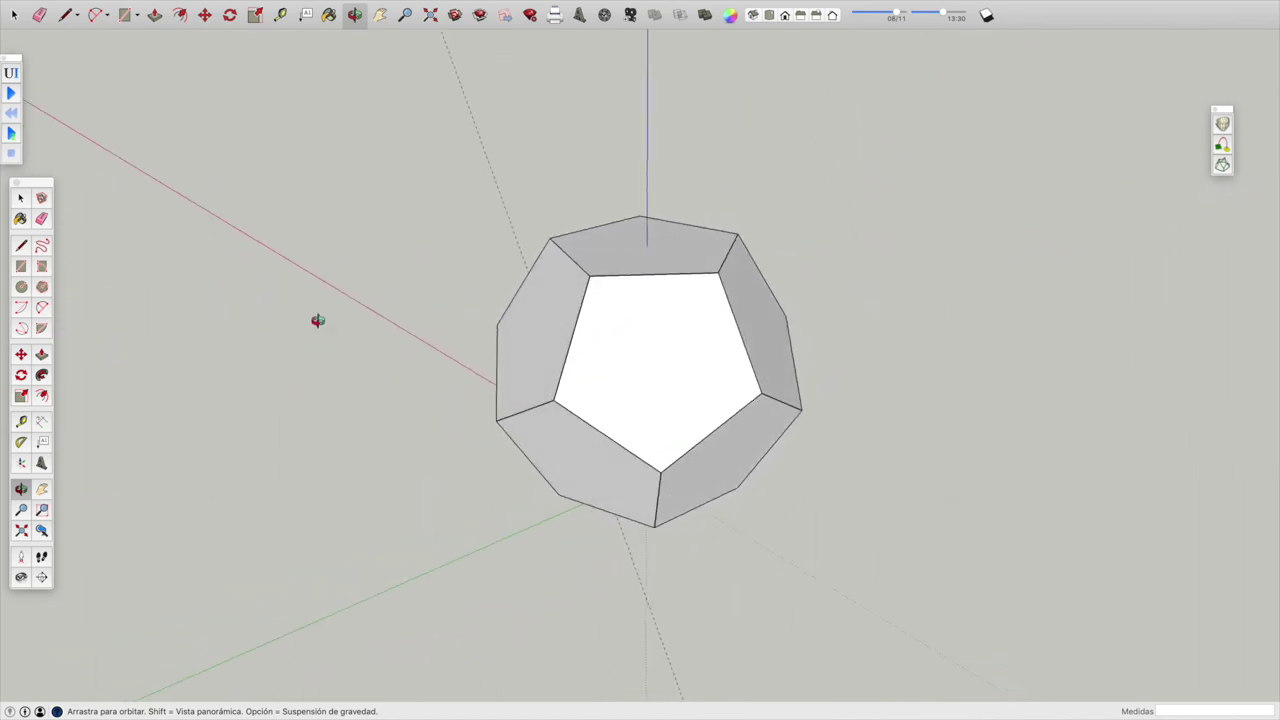
left_click_drag(180, 308, 373, 331)
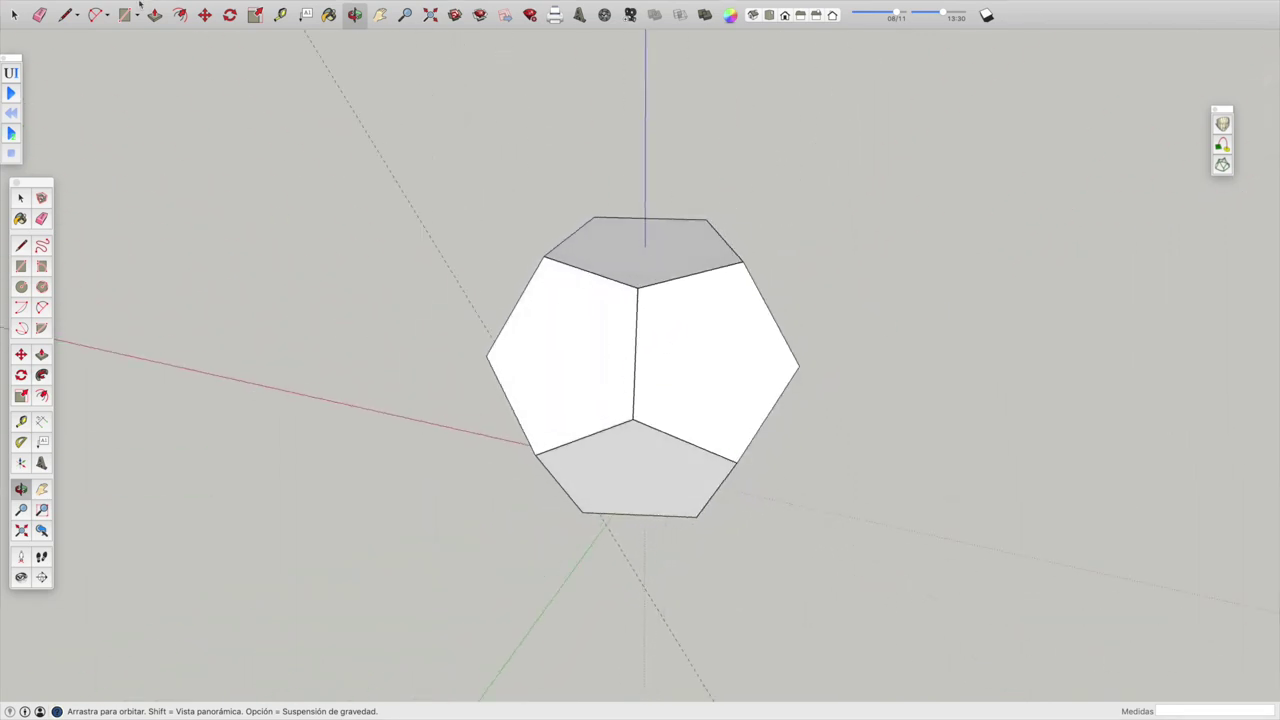